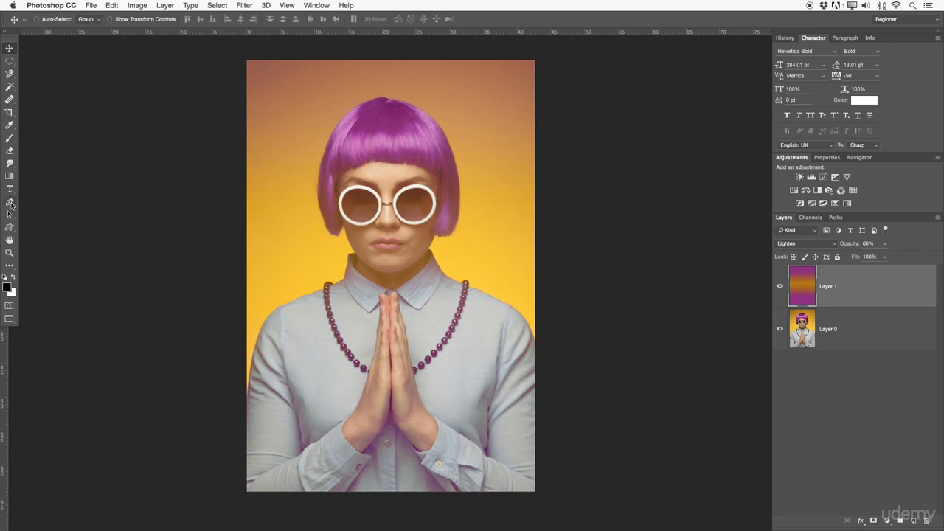
# Draw a loose freehand path around the hair and across the glasses with the Freeform Pen tool.
pyautogui.click(10, 203)
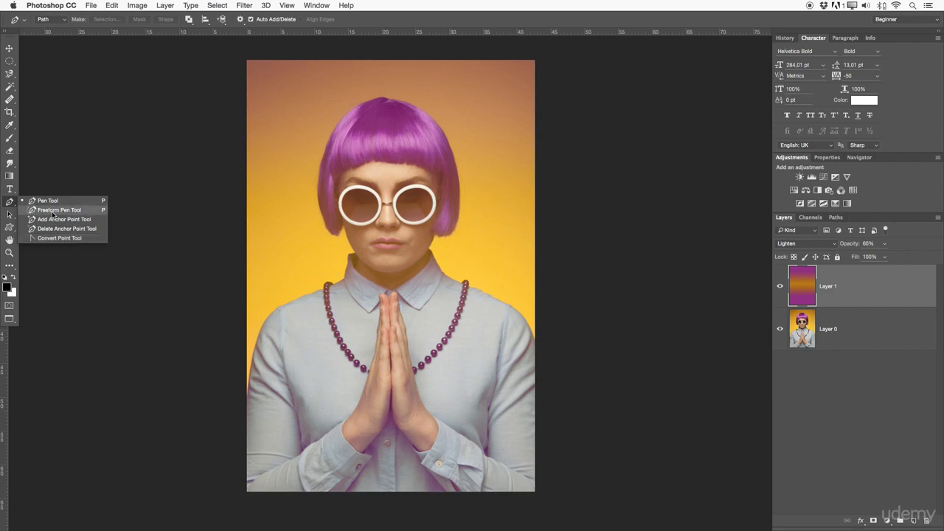
pyautogui.click(54, 211)
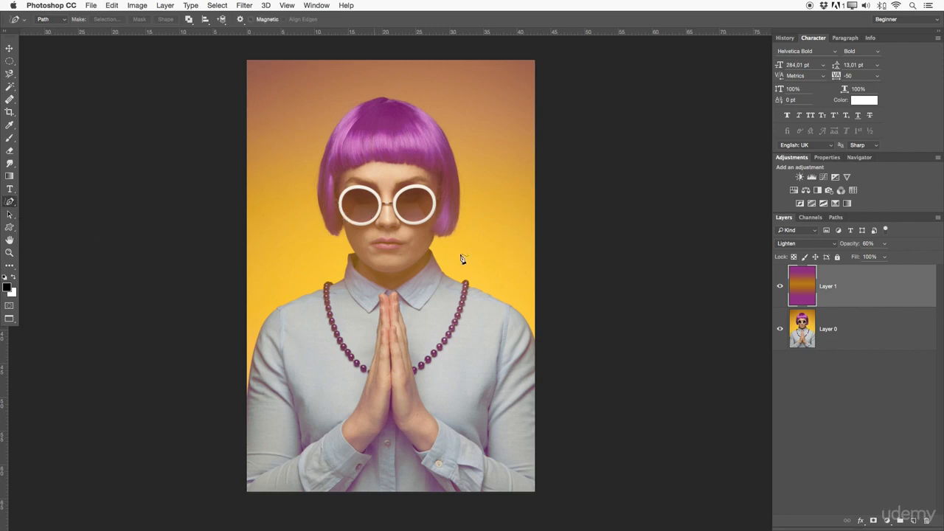
pyautogui.click(374, 101)
pyautogui.moveTo(390, 214)
pyautogui.mouseDown()
pyautogui.moveTo(455, 201)
pyautogui.moveTo(420, 141)
pyautogui.moveTo(460, 149)
pyautogui.moveTo(488, 133)
pyautogui.moveTo(458, 114)
pyautogui.moveTo(407, 112)
pyautogui.moveTo(443, 78)
pyautogui.moveTo(393, 94)
pyautogui.moveTo(375, 74)
pyautogui.moveTo(380, 97)
pyautogui.mouseUp()
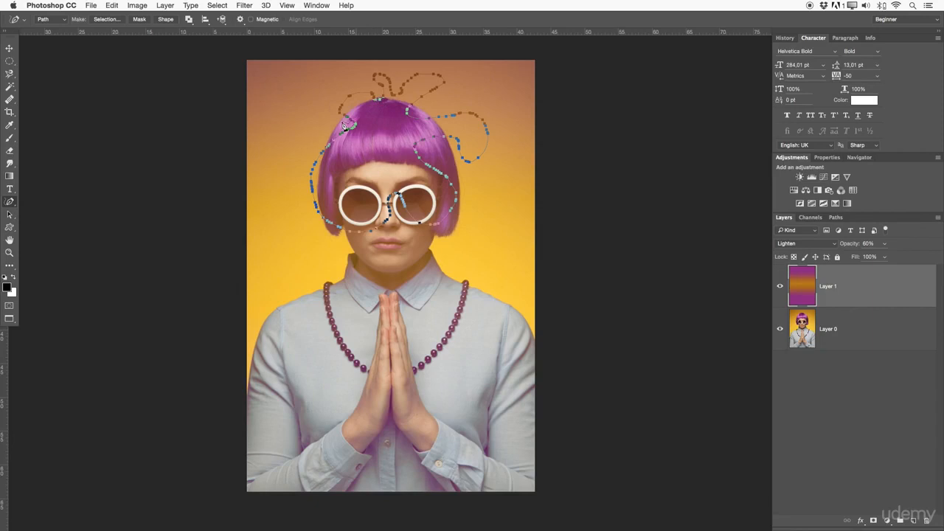
# Examine the freehand path's anchor points up close and dismiss the path.
pyautogui.press('z')
pyautogui.moveTo(411, 183); pyautogui.dragTo(463, 189)
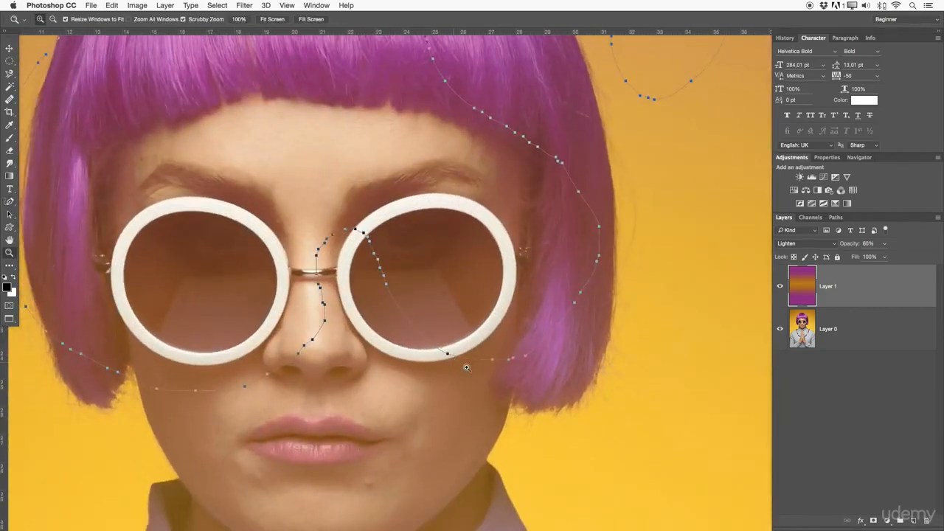
pyautogui.moveTo(557, 106); pyautogui.dragTo(624, 249)
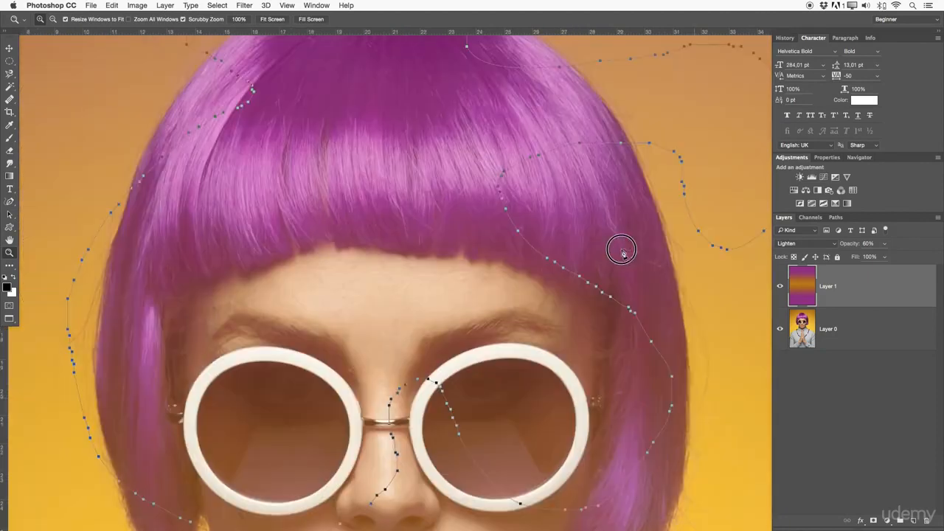
pyautogui.moveTo(395, 139); pyautogui.dragTo(445, 257)
pyautogui.moveTo(293, 213); pyautogui.dragTo(295, 209)
pyautogui.moveTo(361, 266); pyautogui.dragTo(324, 261)
pyautogui.moveTo(432, 249); pyautogui.dragTo(409, 257)
pyautogui.moveTo(410, 293); pyautogui.dragTo(429, 213)
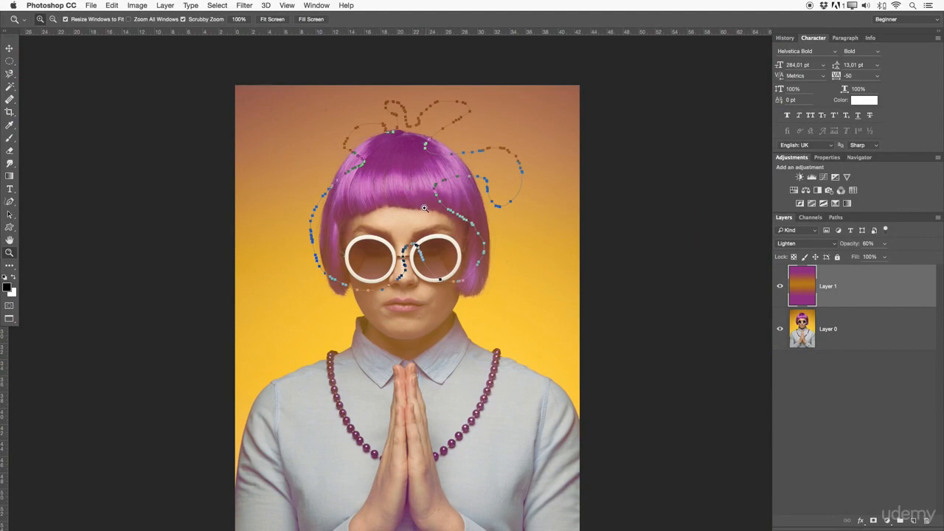
pyautogui.press('p')
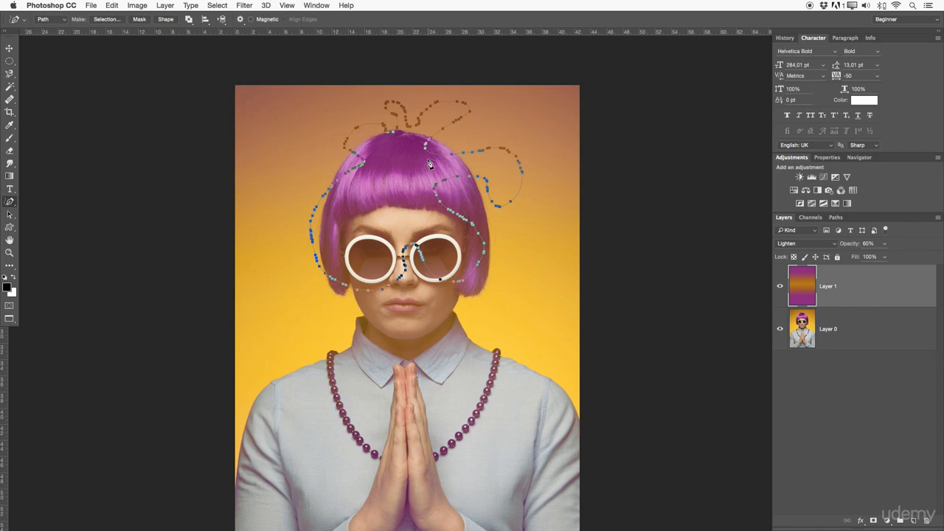
pyautogui.press('Escape')
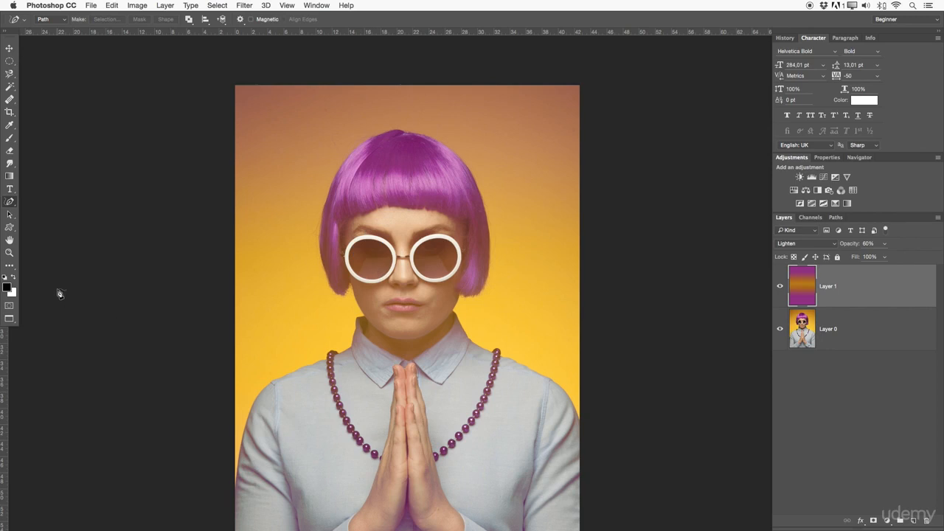
# Draw a closed four-sided black shape about 501 by 512 px in the background beside the hair, using the Pen tool in Shape mode.
pyautogui.click(9, 202)
pyautogui.click(39, 202)
pyautogui.click(60, 23)
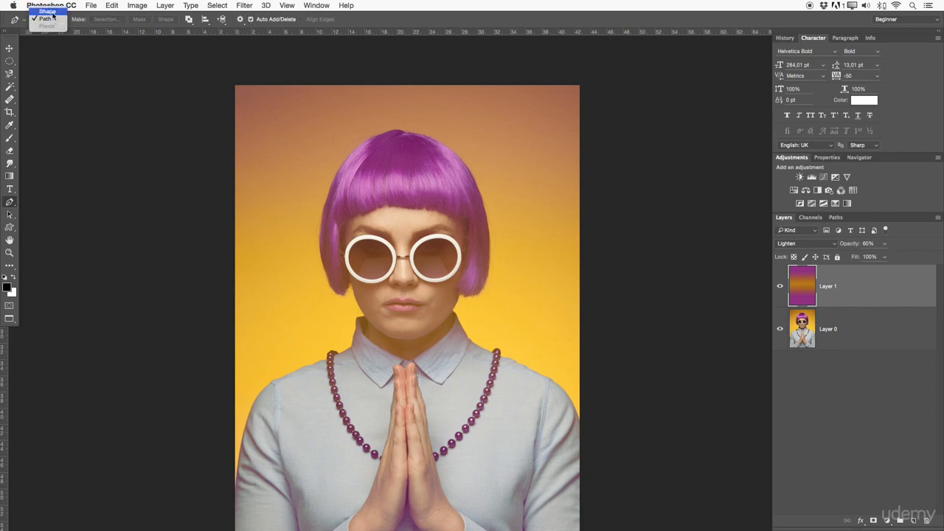
pyautogui.click(47, 12)
pyautogui.click(280, 112)
pyautogui.click(282, 155)
pyautogui.click(309, 150)
pyautogui.click(322, 115)
pyautogui.click(280, 112)
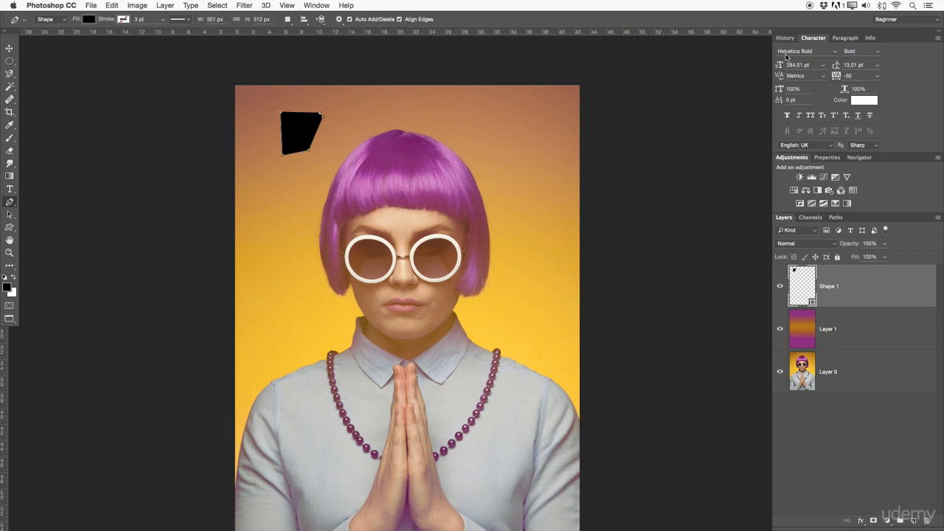
# Revert the document history to the Drag Anchor Points state to remove the black shape.
pyautogui.click(785, 39)
pyautogui.click(796, 150)
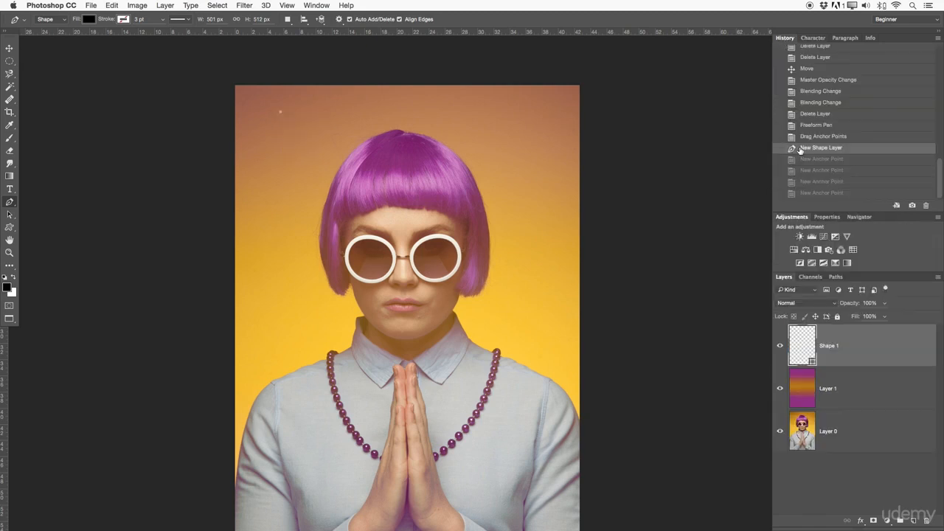
pyautogui.click(799, 138)
pyautogui.press('Return')
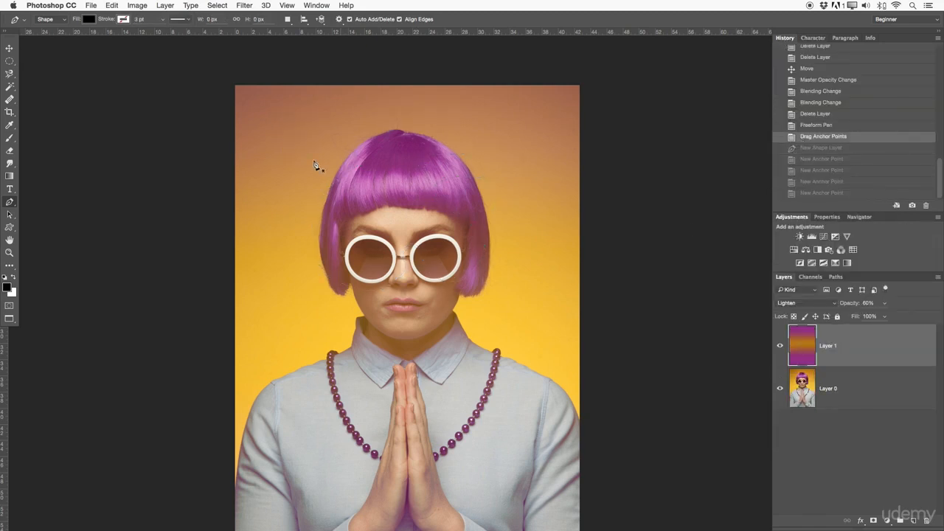
# Set the Pen tool's shape fill to no color and switch its mode back to Path.
pyautogui.click(55, 20)
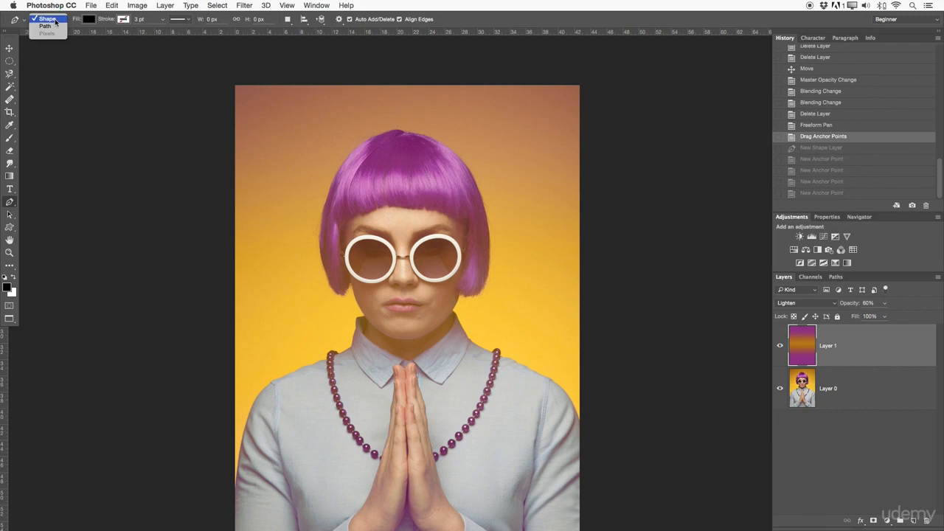
pyautogui.click(55, 20)
pyautogui.click(89, 19)
pyautogui.click(50, 39)
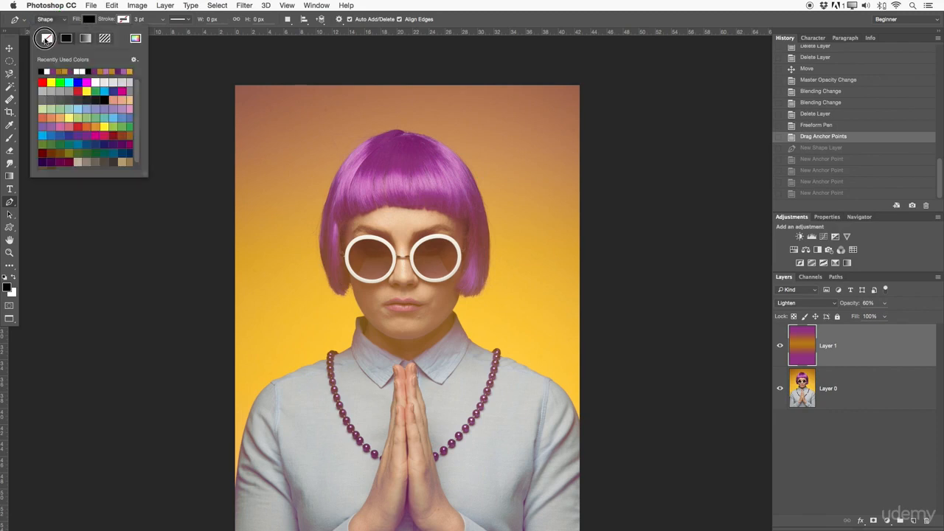
pyautogui.click(85, 23)
pyautogui.click(56, 21)
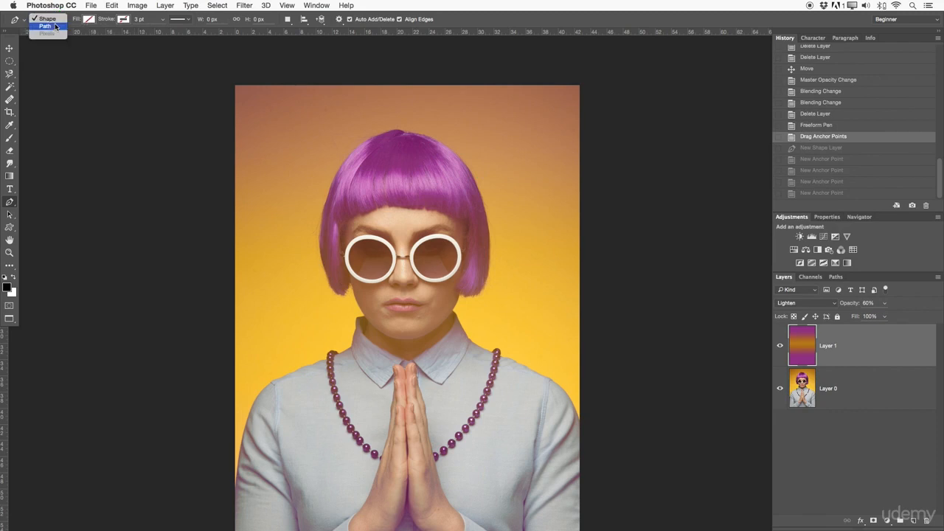
pyautogui.click(53, 28)
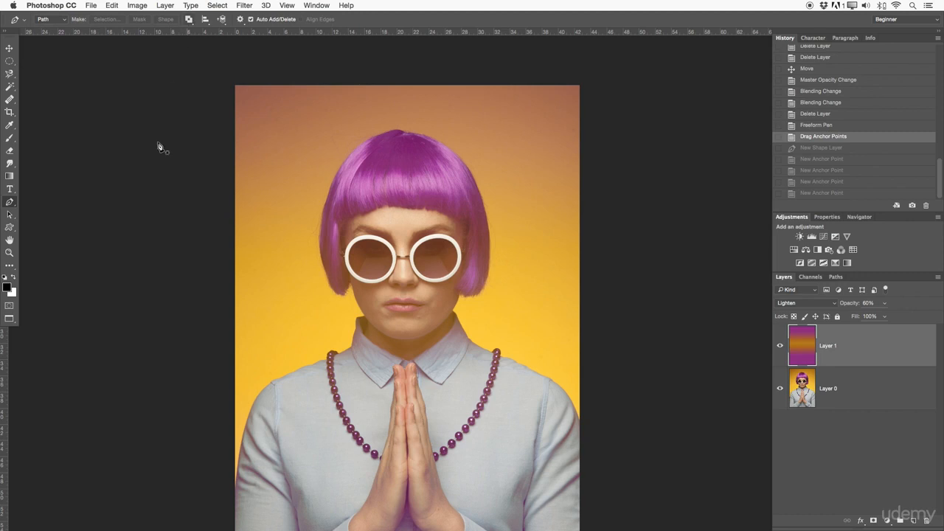
pyautogui.click(9, 201)
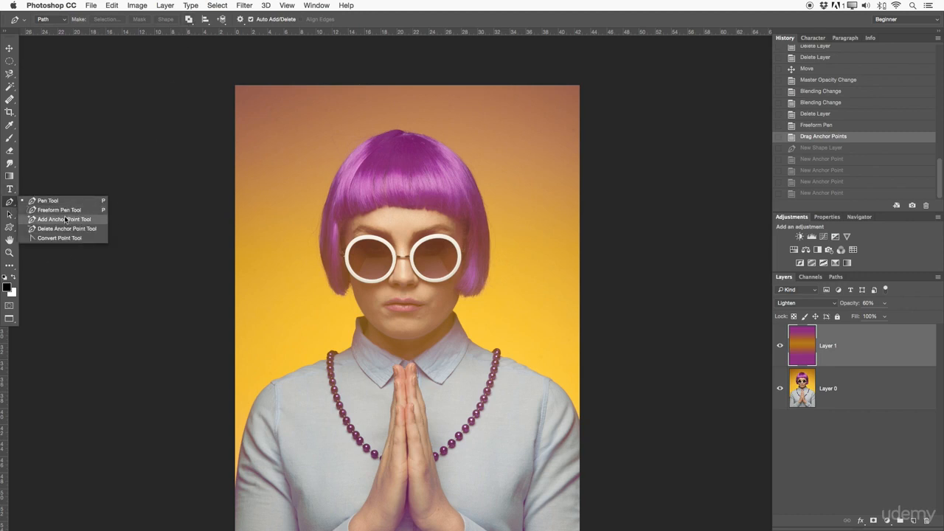
pyautogui.click(361, 21)
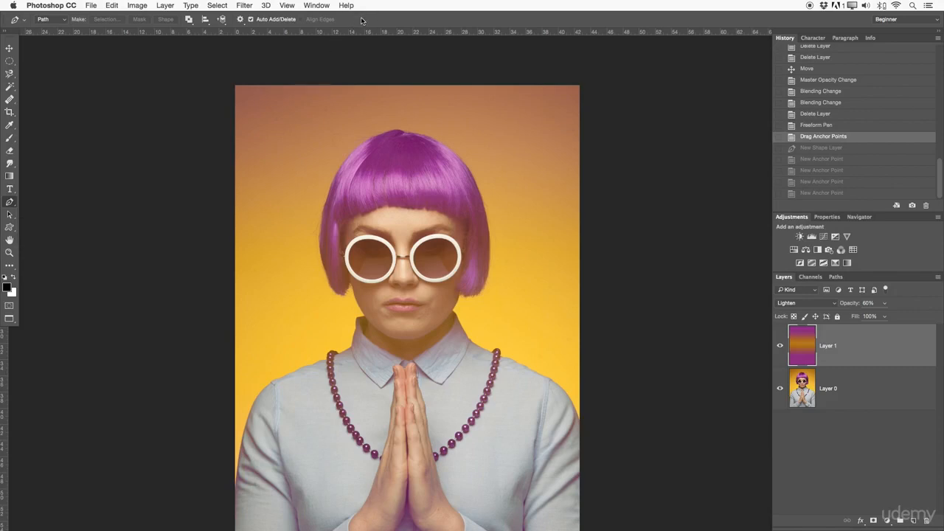
# Start a path with the Pen tool at the top inner rim edge of the sunglass lens on the image's left side.
pyautogui.press('z')
pyautogui.moveTo(409, 209); pyautogui.dragTo(461, 101)
pyautogui.click(448, 207)
pyautogui.moveTo(376, 244); pyautogui.dragTo(449, 239)
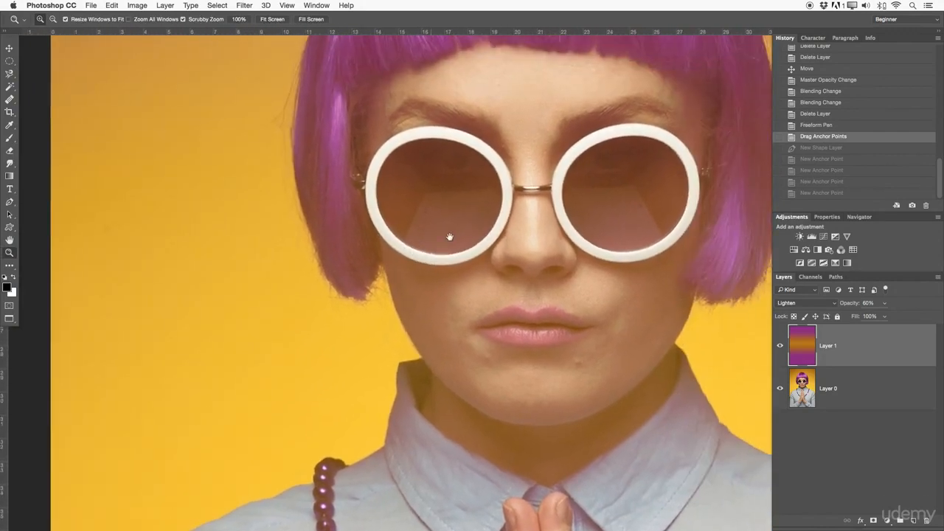
pyautogui.click(520, 203)
pyautogui.moveTo(529, 205); pyautogui.dragTo(501, 221)
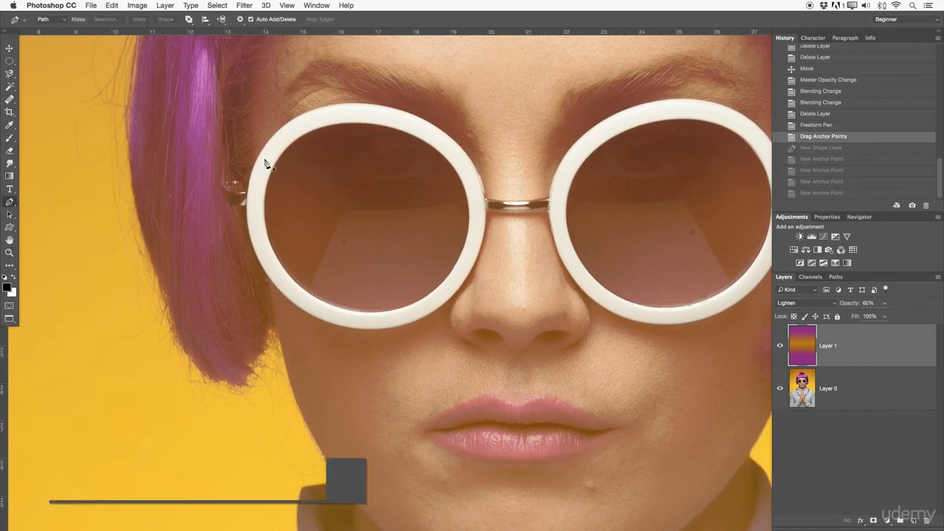
pyautogui.moveTo(272, 155); pyautogui.dragTo(317, 143)
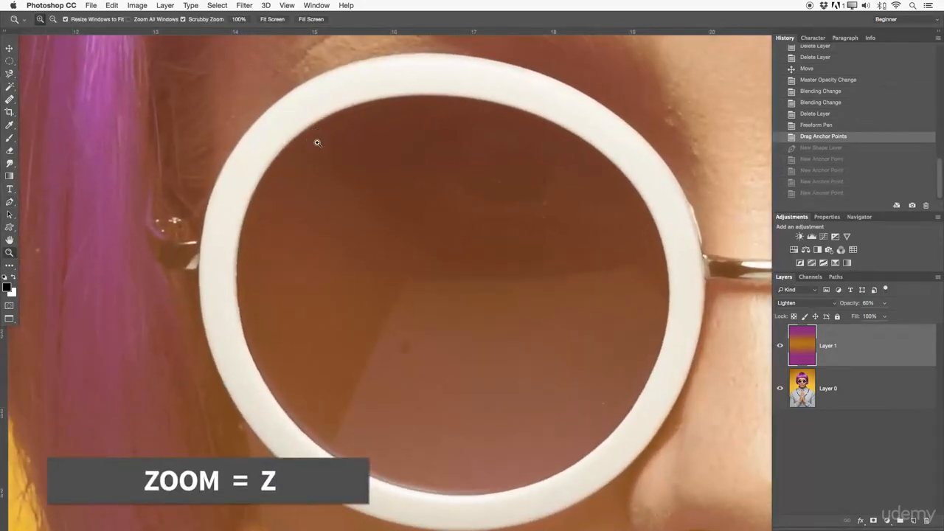
pyautogui.press('p')
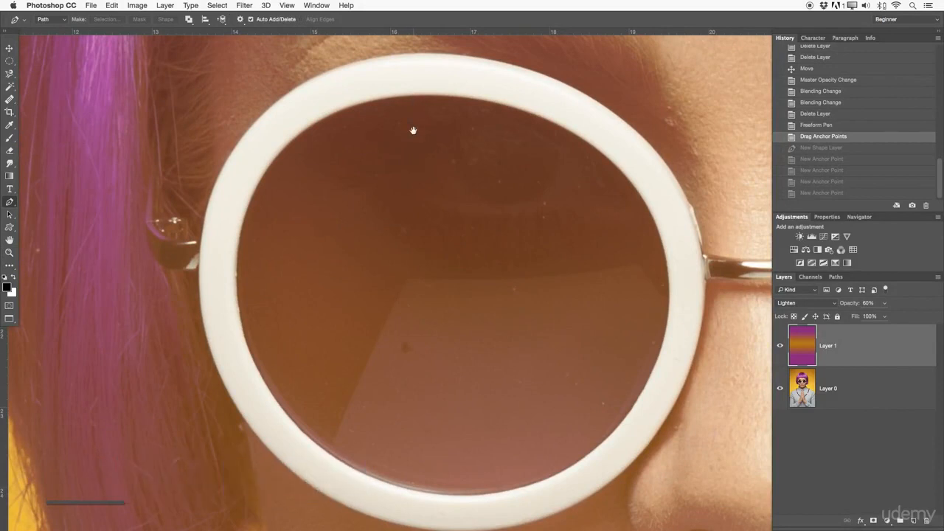
pyautogui.moveTo(414, 130); pyautogui.dragTo(424, 40)
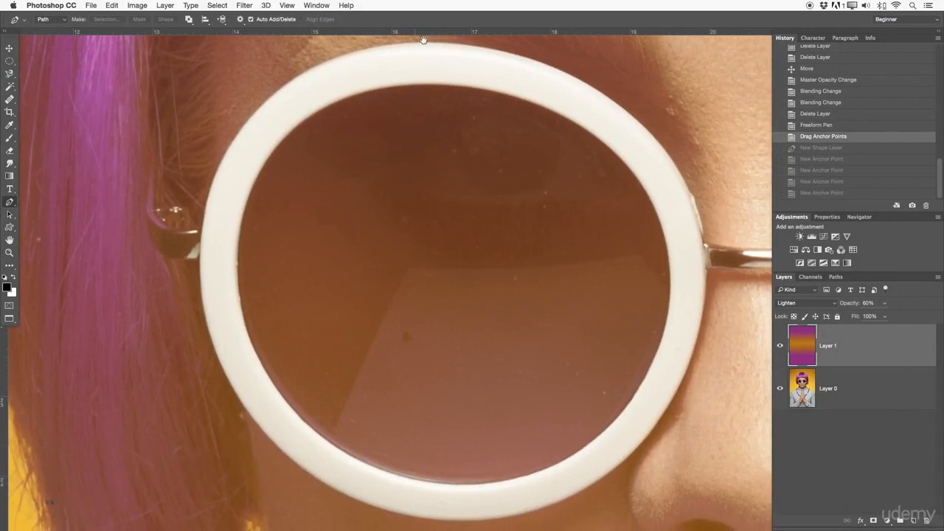
pyautogui.click(429, 86)
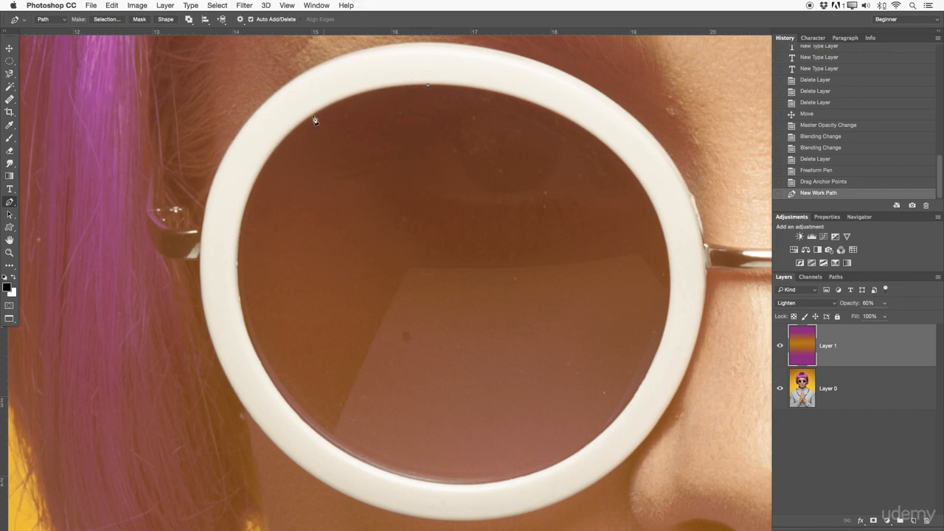
# Continue the path with a curved anchor point on the lens's upper-left inner edge, its handles aligned along the rim.
pyautogui.click(287, 138)
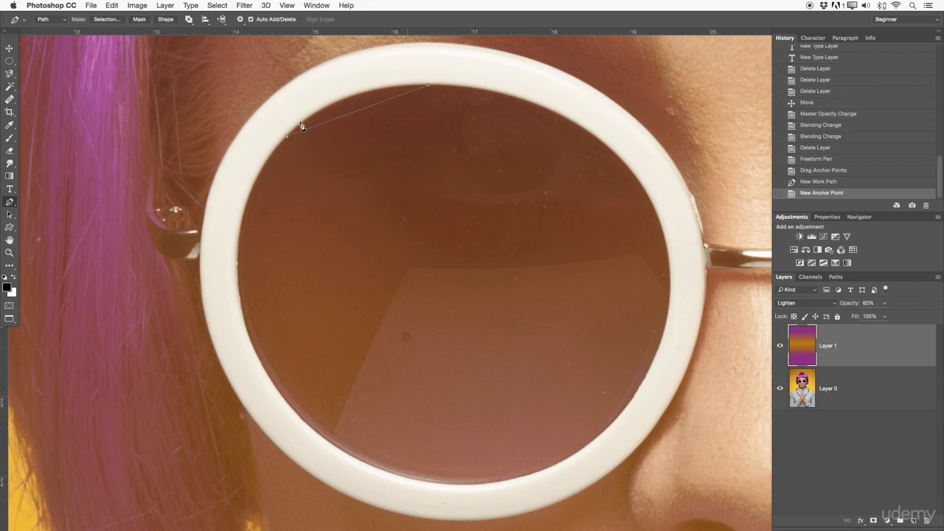
pyautogui.press('super+z')
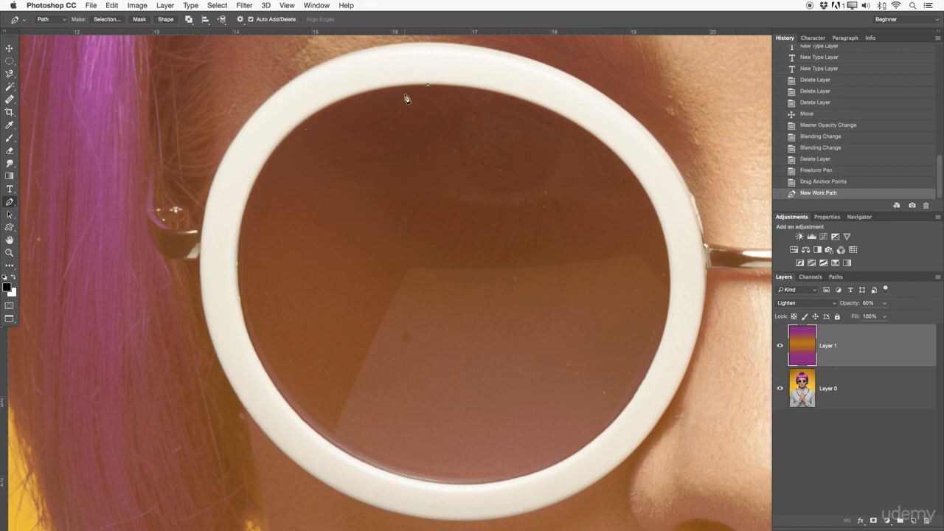
pyautogui.click(292, 137)
pyautogui.moveTo(291, 137); pyautogui.dragTo(241, 187)
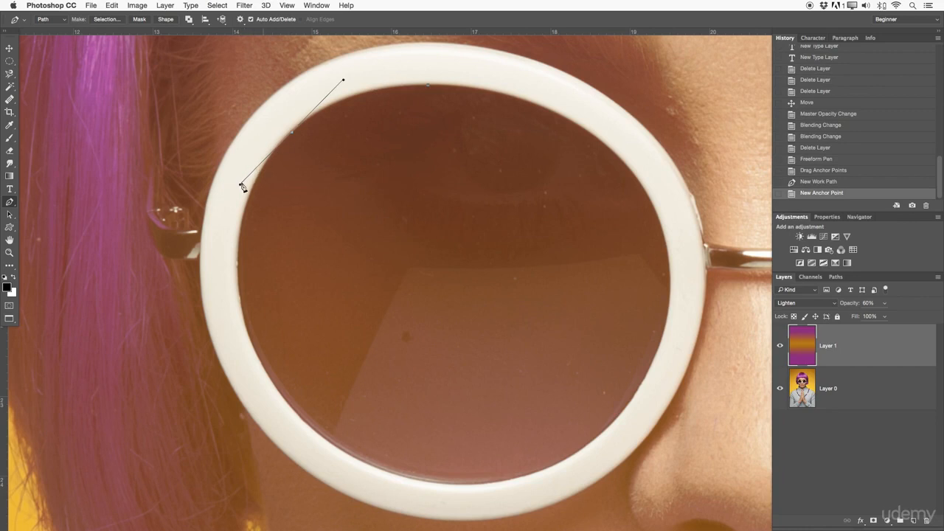
# Try a second curved anchor point on the lens's lower-left inner edge, and revert it.
pyautogui.click(243, 312)
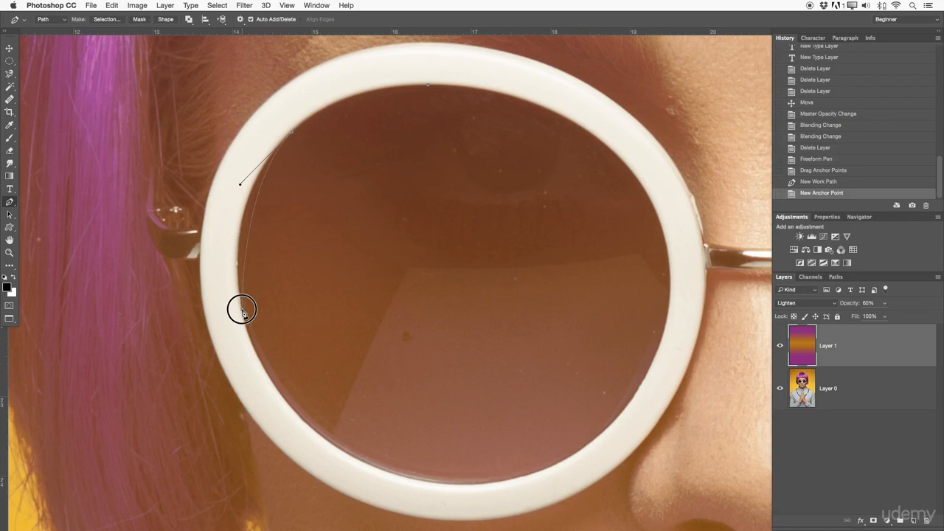
pyautogui.moveTo(243, 312); pyautogui.dragTo(267, 357)
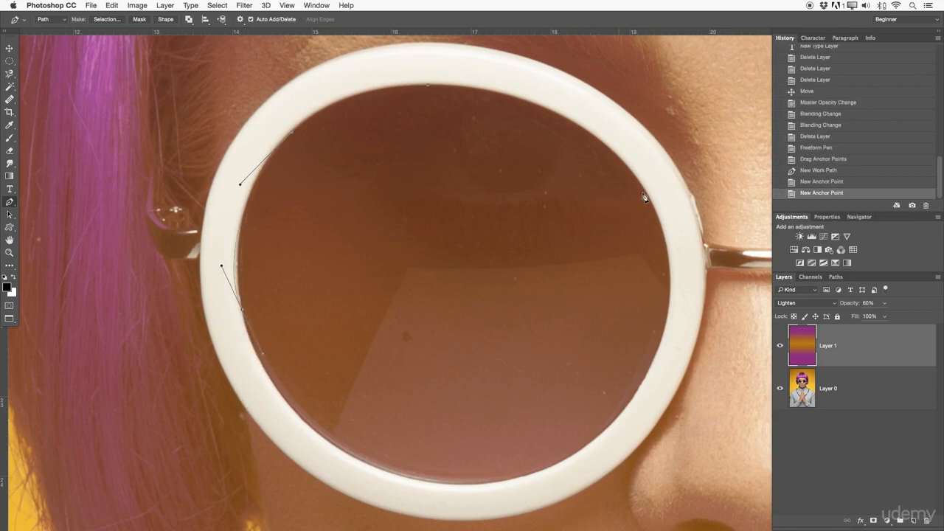
pyautogui.click(803, 182)
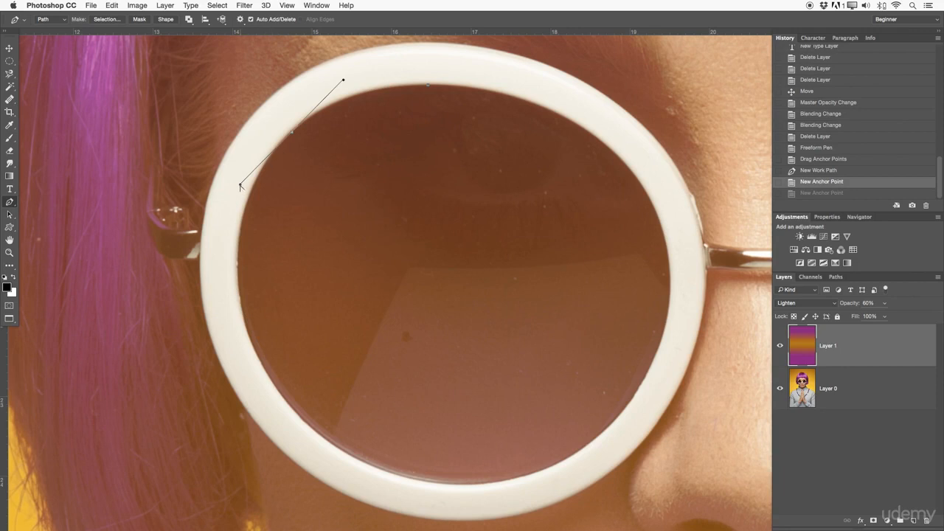
# Break the curved anchor's leading handle inward into the lens, and add another anchor point on the lens's left inner edge.
pyautogui.moveTo(12, 203); pyautogui.dragTo(68, 242)
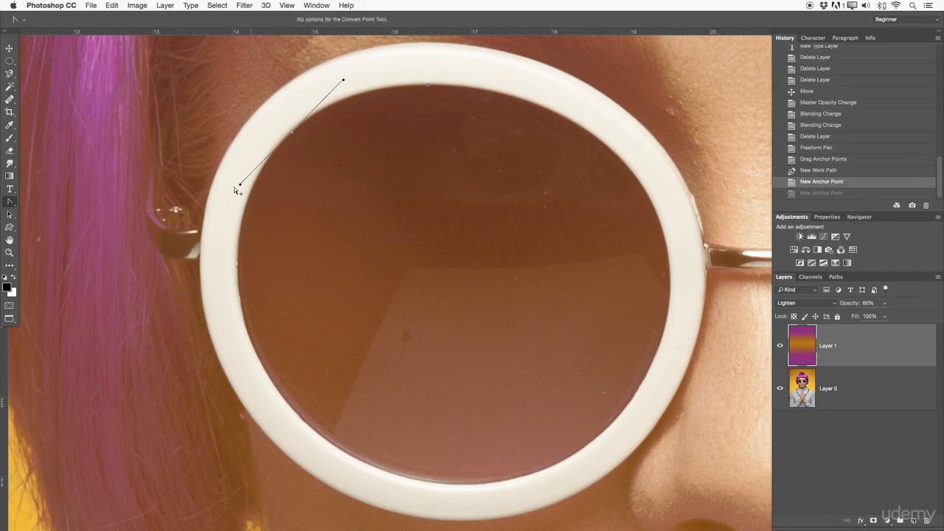
pyautogui.moveTo(11, 204); pyautogui.dragTo(59, 206)
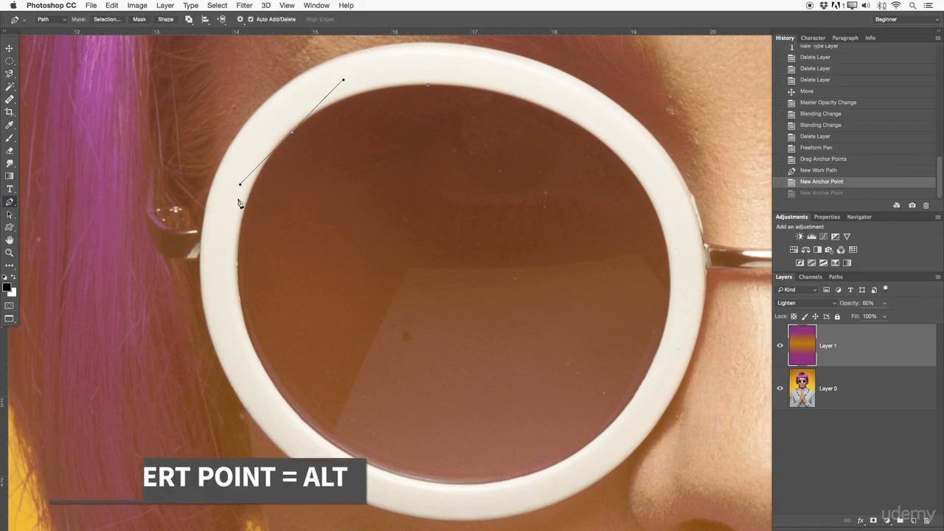
pyautogui.moveTo(240, 185); pyautogui.dragTo(285, 142)
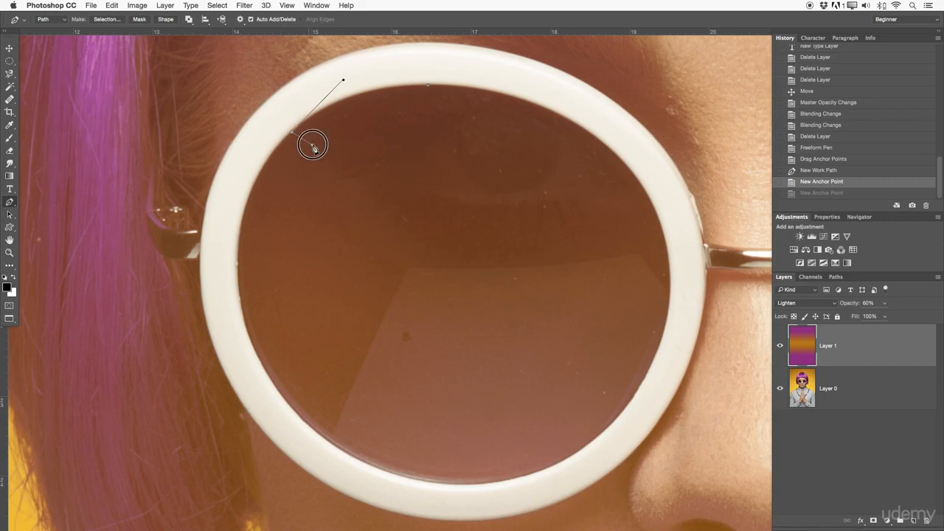
pyautogui.moveTo(312, 147); pyautogui.dragTo(312, 146)
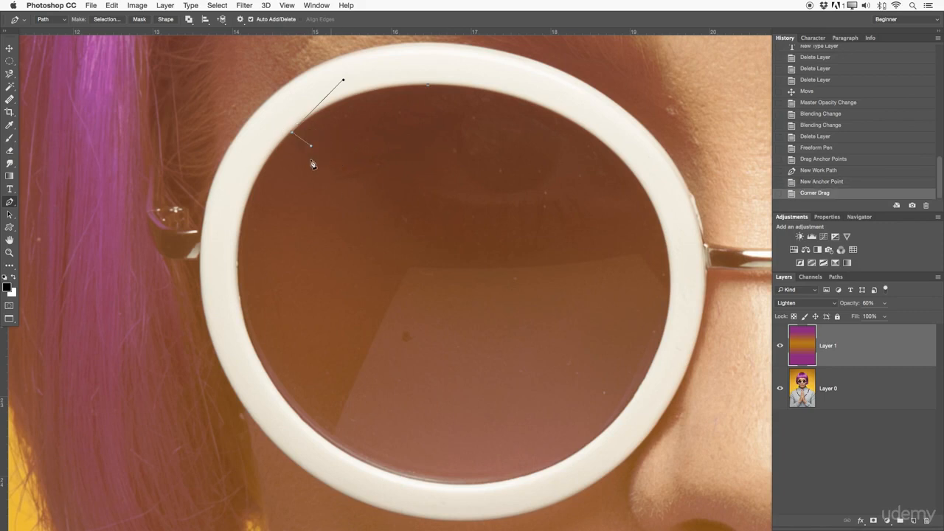
pyautogui.click(237, 249)
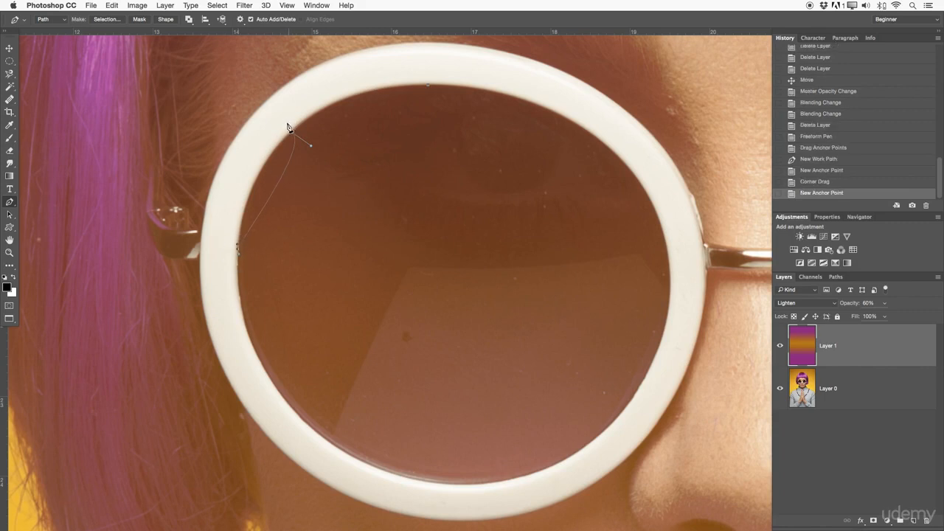
# Undo the last anchor point, try the upper-left anchor's leading handle outward with another point on the left edge, and revert that point.
pyautogui.press('super+z')
pyautogui.moveTo(311, 145); pyautogui.dragTo(247, 95)
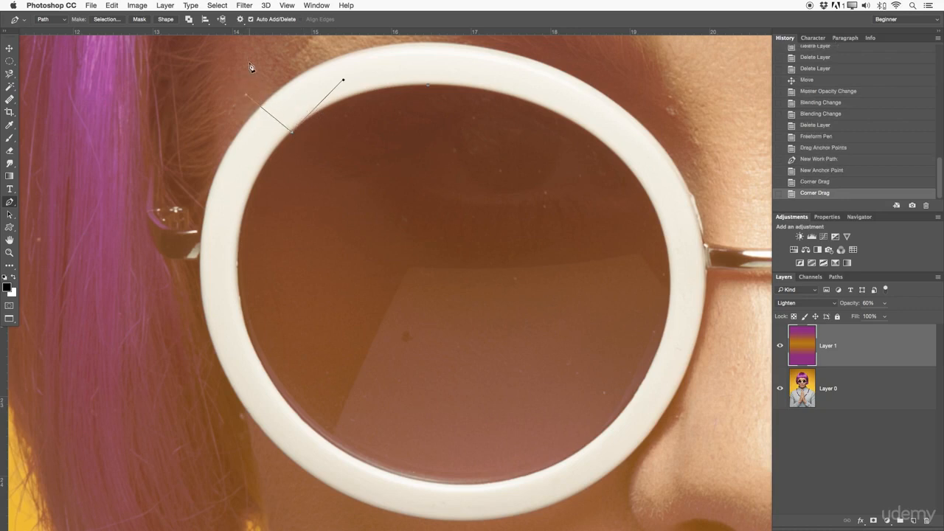
pyautogui.click(237, 263)
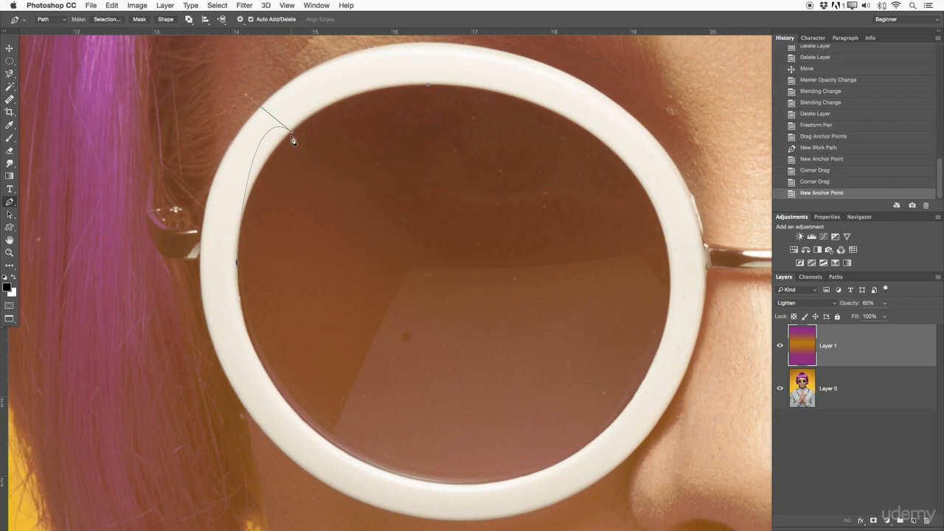
pyautogui.moveTo(289, 131); pyautogui.dragTo(272, 135)
pyautogui.press('super+z')
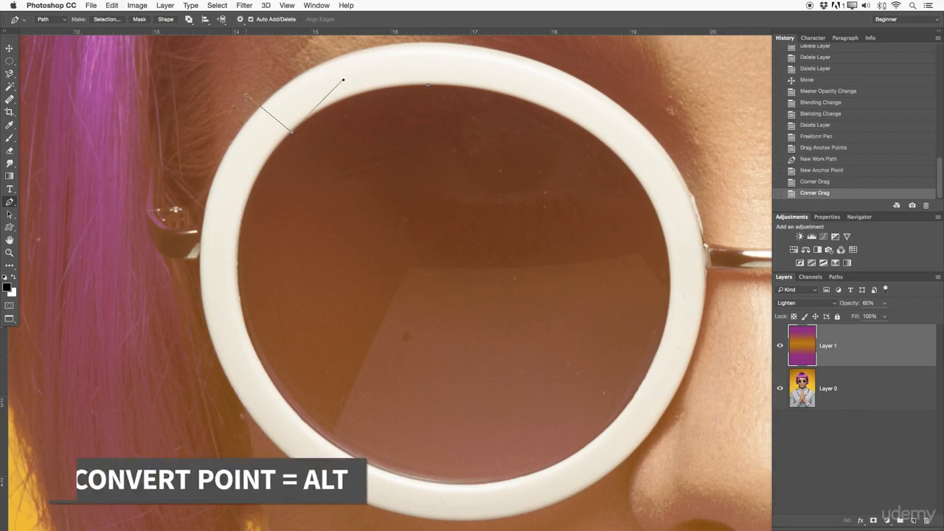
# Shorten the upper-left anchor's leading handle along the rim, and add a curved anchor on the lens's left edge with its leading handle shortened.
pyautogui.moveTo(246, 95); pyautogui.dragTo(282, 144)
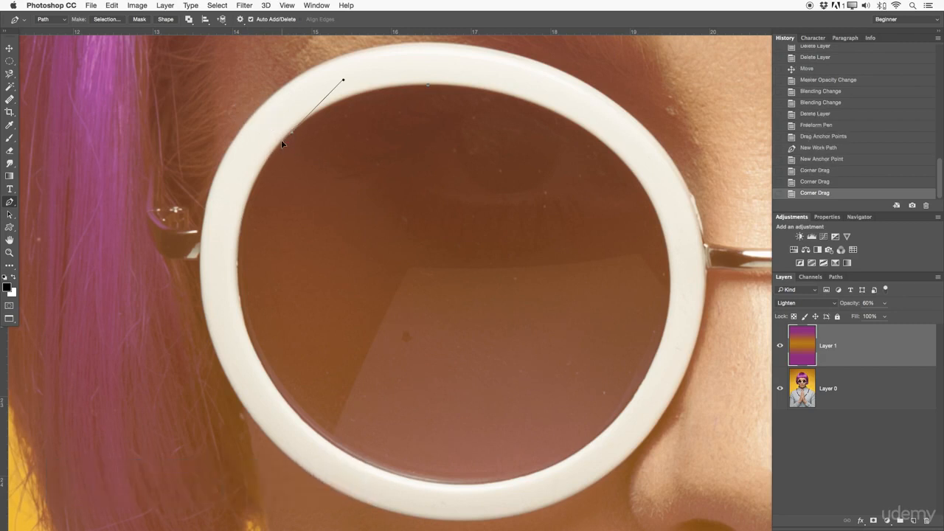
pyautogui.moveTo(239, 258); pyautogui.dragTo(235, 338)
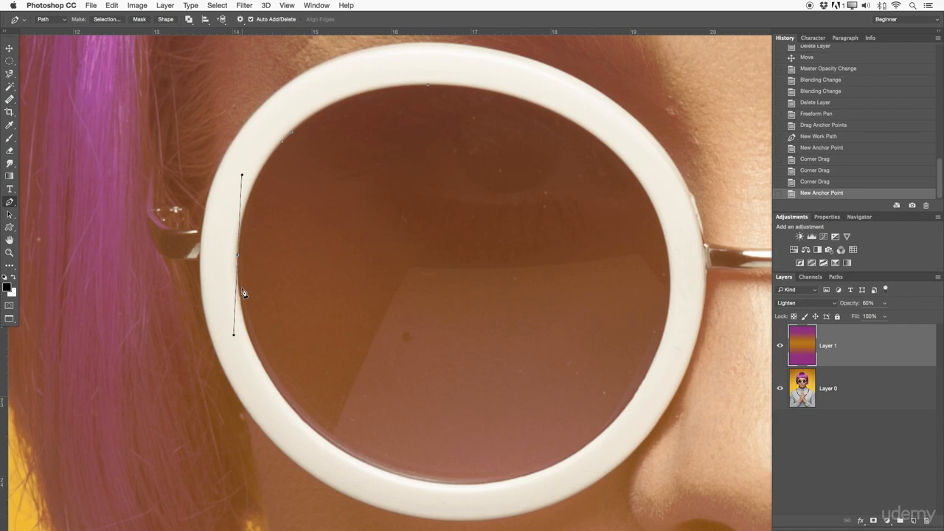
pyautogui.moveTo(233, 338); pyautogui.dragTo(238, 269)
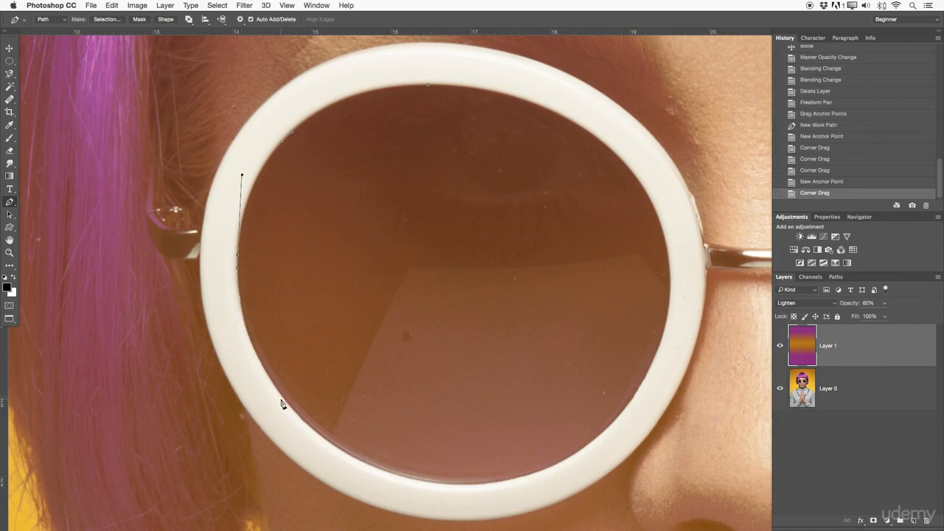
# Continue the path with curved anchor points on the lens's lower-left, bottom, lower-right and upper-right inner edges.
pyautogui.moveTo(284, 399)
pyautogui.mouseDown()
pyautogui.moveTo(331, 436)
pyautogui.moveTo(337, 465)
pyautogui.moveTo(285, 401)
pyautogui.mouseUp()
pyautogui.moveTo(448, 487); pyautogui.dragTo(543, 497)
pyautogui.moveTo(634, 399); pyautogui.dragTo(668, 357)
pyautogui.moveTo(651, 200); pyautogui.dragTo(609, 138)
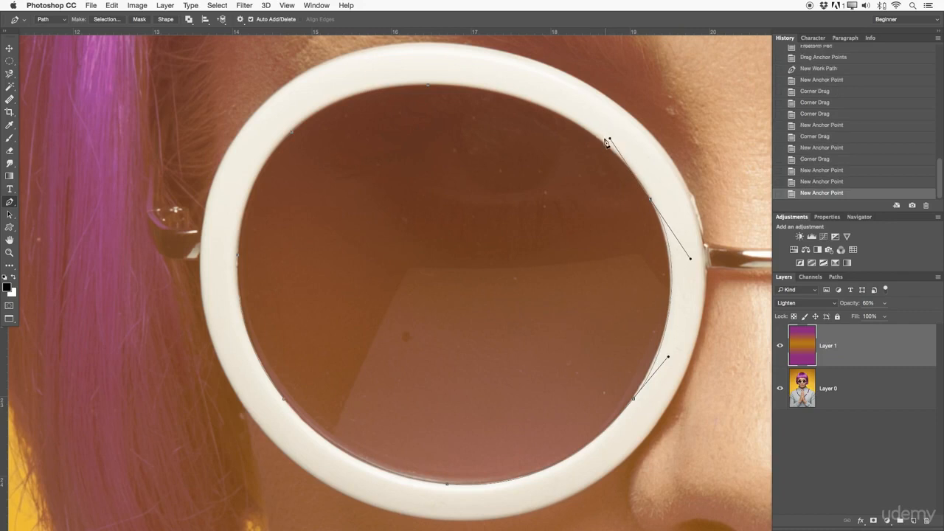
# Add a curved anchor point at the lens's top inner edge, and close the path at its starting point.
pyautogui.moveTo(462, 86); pyautogui.dragTo(451, 142)
pyautogui.press('z')
pyautogui.press('p')
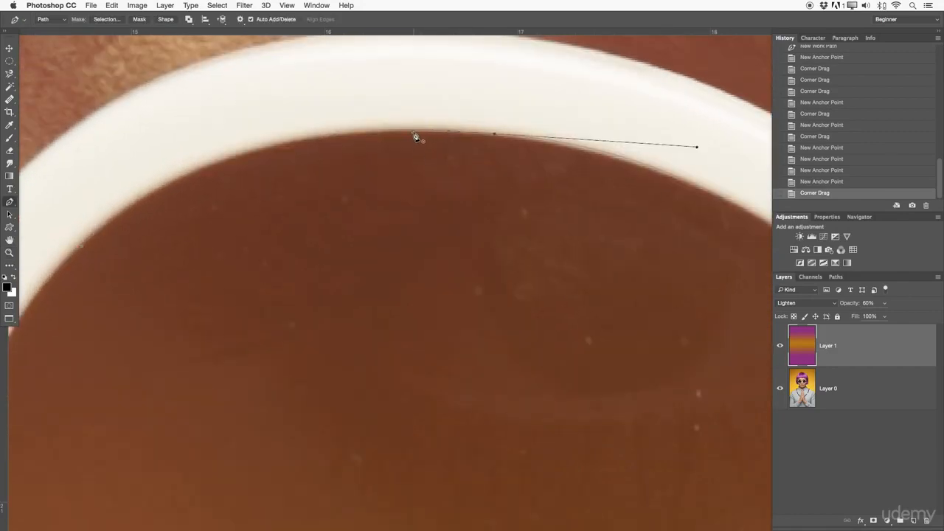
pyautogui.click(413, 136)
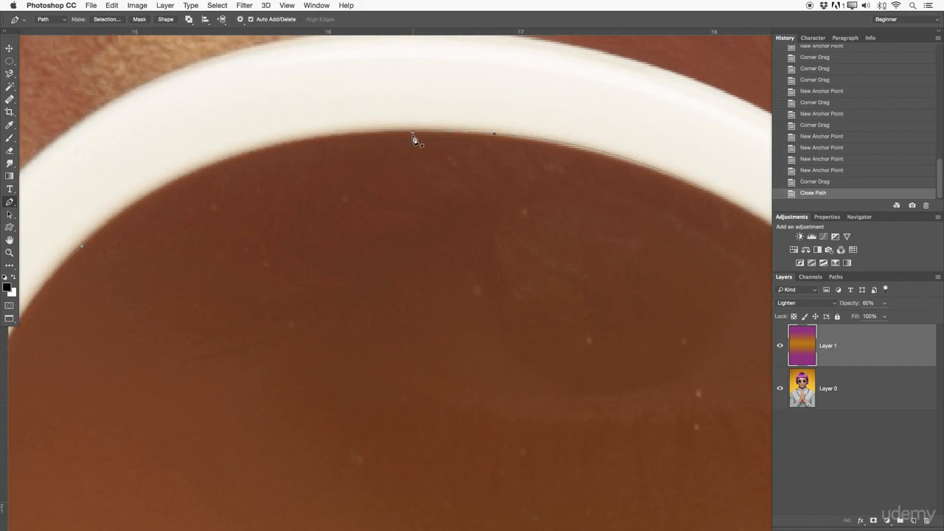
# Check the closed path around the rim and nudge the whole path slightly upward on the lens.
pyautogui.press('z')
pyautogui.moveTo(413, 138); pyautogui.dragTo(340, 151)
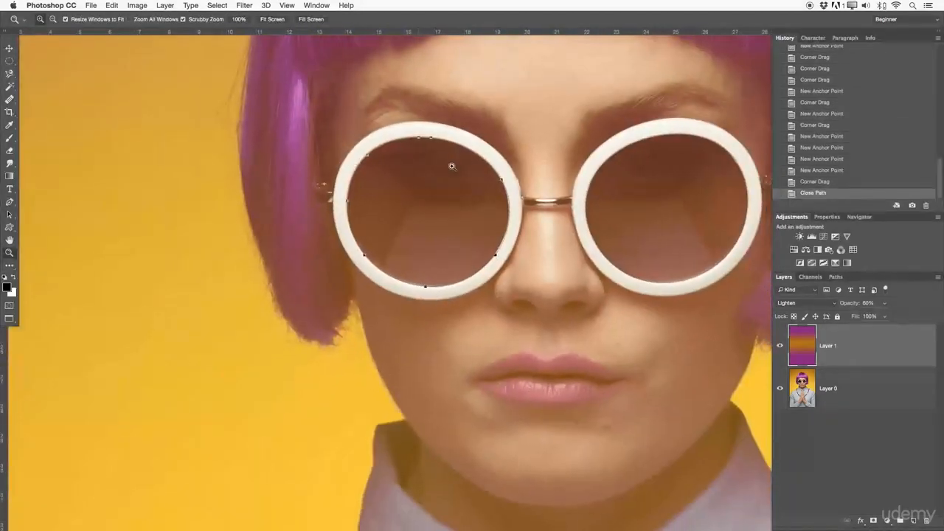
pyautogui.moveTo(432, 154); pyautogui.dragTo(526, 296)
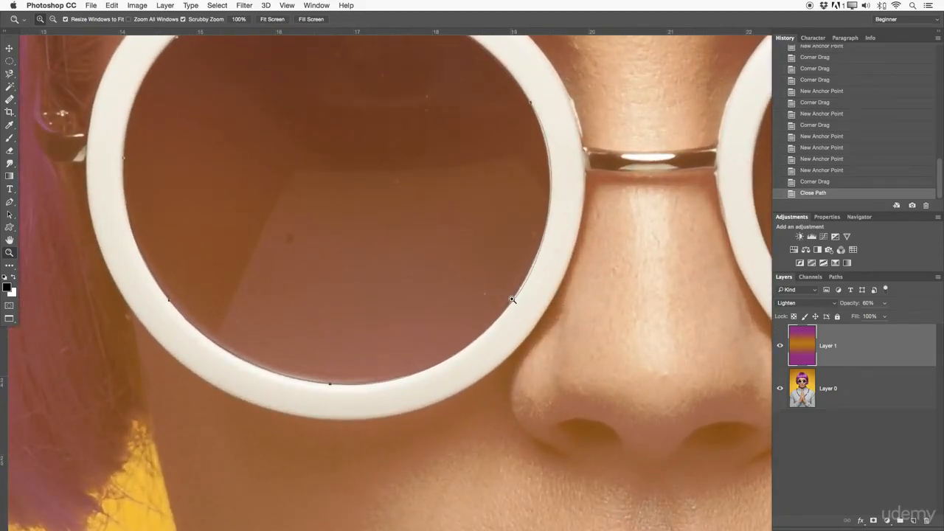
pyautogui.moveTo(514, 298); pyautogui.dragTo(505, 335)
pyautogui.moveTo(537, 216); pyautogui.dragTo(520, 270)
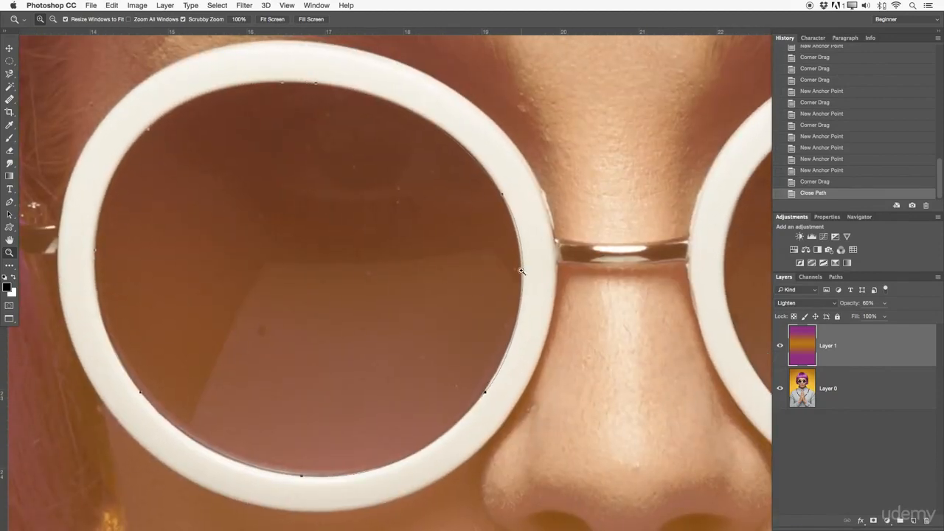
pyautogui.press('p')
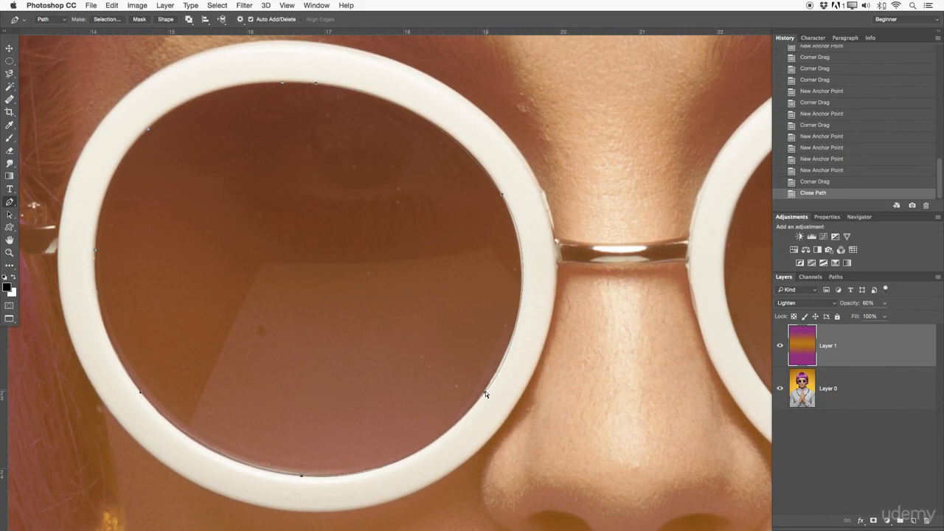
pyautogui.moveTo(484, 395); pyautogui.dragTo(485, 392)
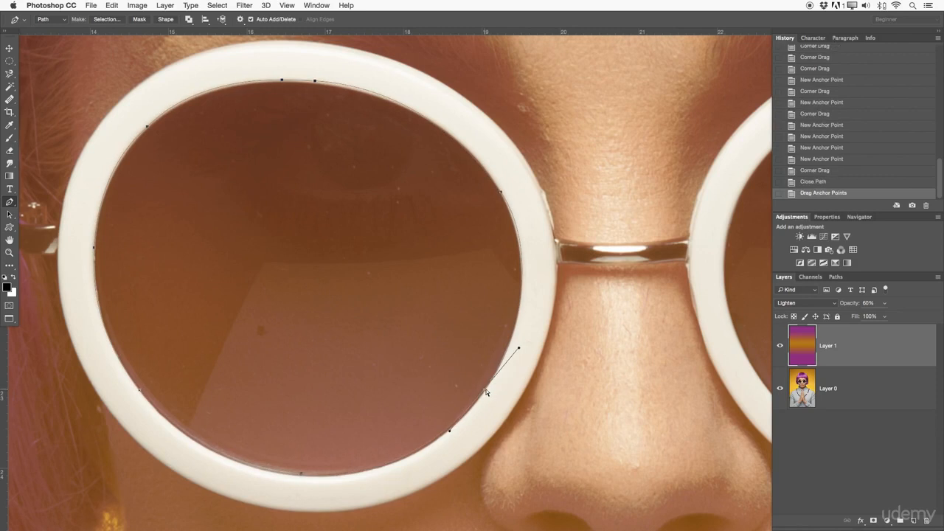
# Adjust both direction handles of the lower-right anchor point so the curve follows the lens's inner edge.
pyautogui.moveTo(520, 348)
pyautogui.mouseDown()
pyautogui.moveTo(500, 337)
pyautogui.moveTo(521, 333)
pyautogui.moveTo(512, 371)
pyautogui.moveTo(510, 362)
pyautogui.mouseUp()
pyautogui.moveTo(449, 431); pyautogui.dragTo(454, 433)
pyautogui.moveTo(483, 390); pyautogui.dragTo(485, 391)
pyautogui.press('super+z')
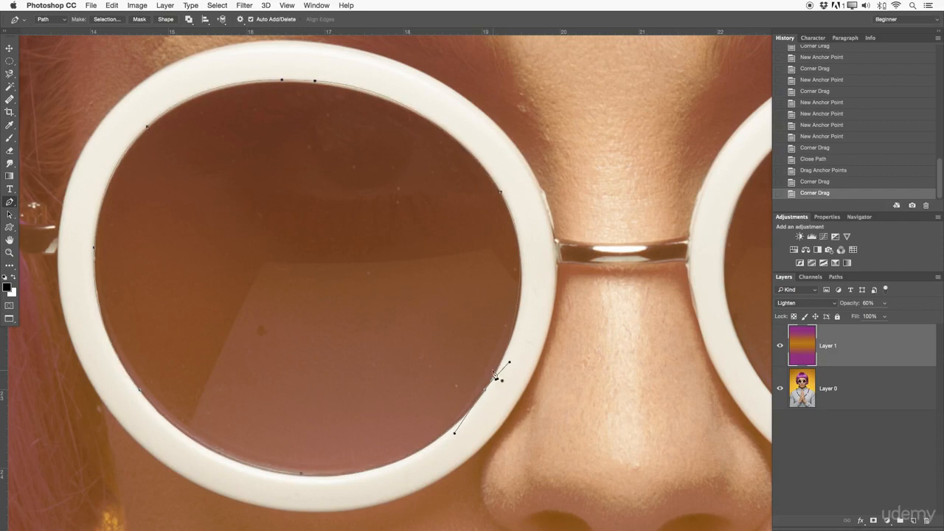
# Convert the lens path into a new anti-aliased selection with a 0-pixel feather radius, and revert to the path.
pyautogui.press('z')
pyautogui.moveTo(417, 284); pyautogui.dragTo(391, 289)
pyautogui.press('p')
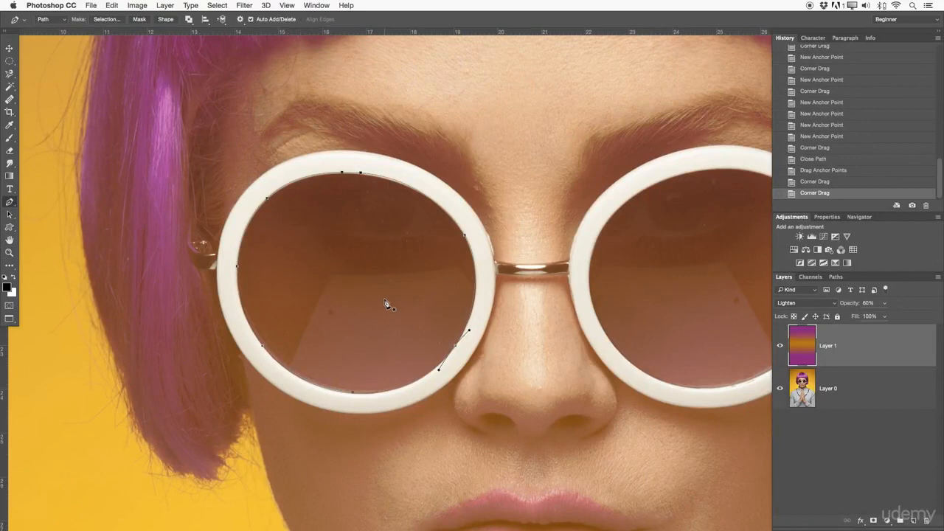
pyautogui.rightClick(373, 263)
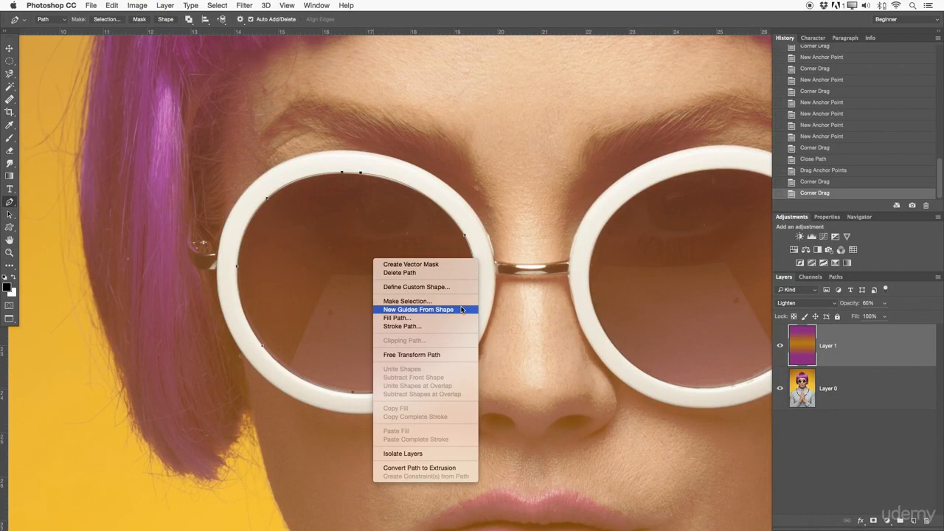
pyautogui.click(408, 303)
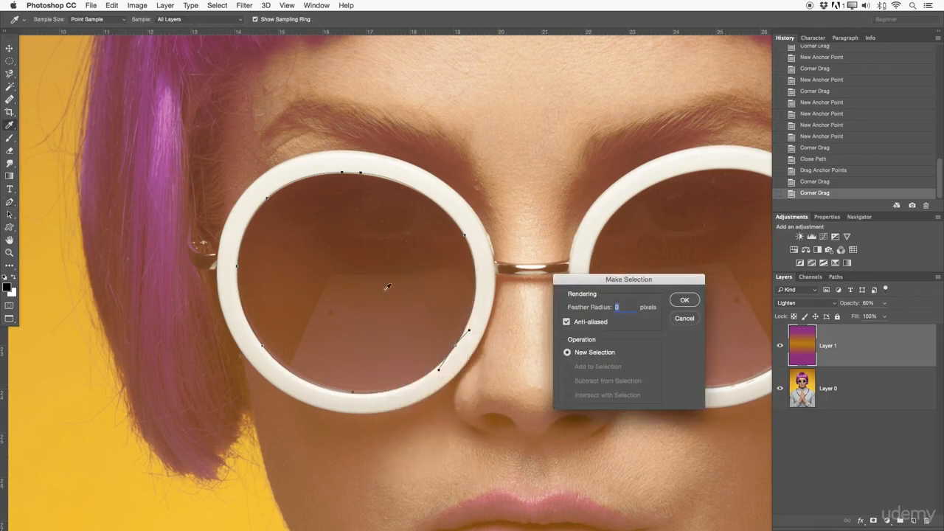
pyautogui.moveTo(633, 292); pyautogui.dragTo(590, 141)
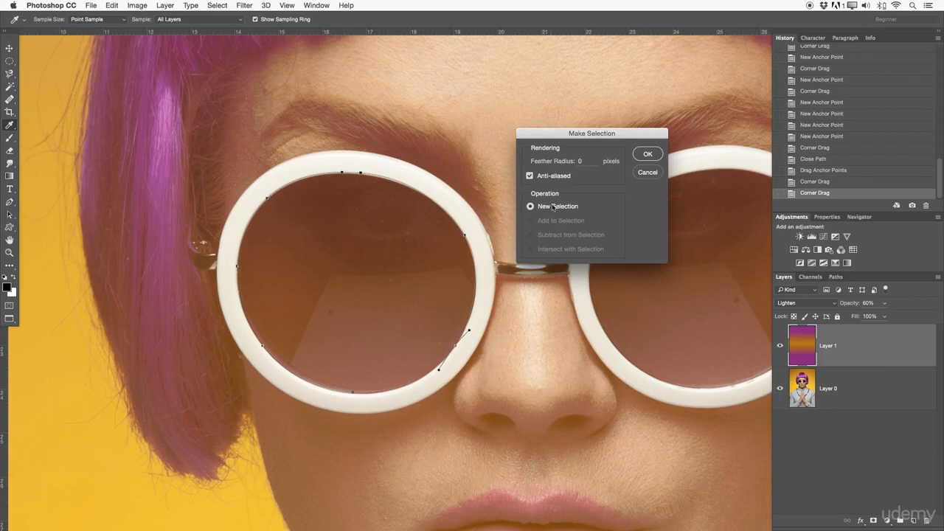
pyautogui.click(646, 154)
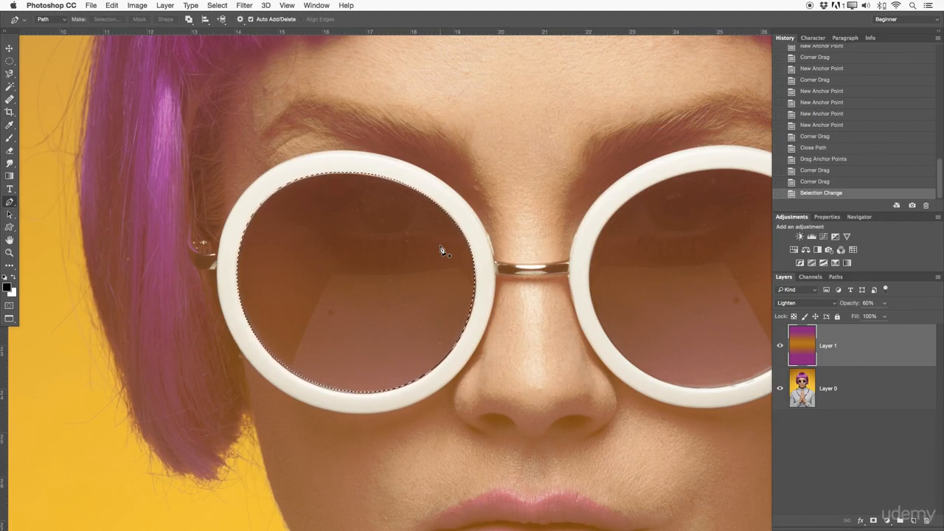
pyautogui.click(813, 181)
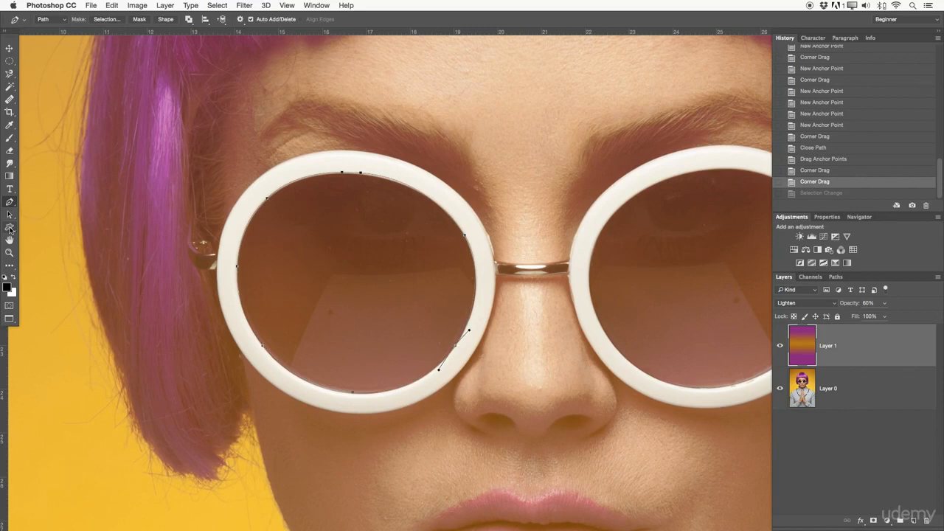
# Try a light bulb custom shape drawn over the bridge of the sunglasses, and undo it.
pyautogui.click(9, 229)
pyautogui.click(382, 19)
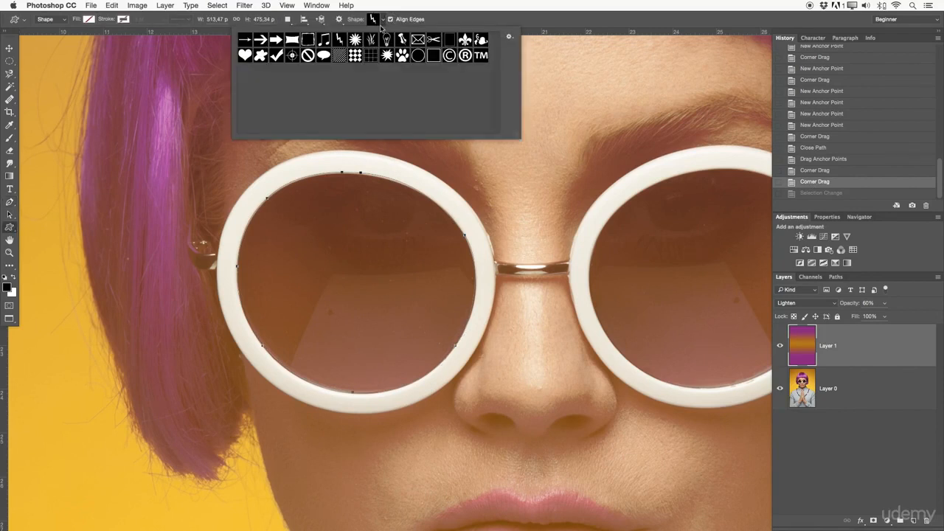
pyautogui.click(387, 41)
pyautogui.moveTo(518, 185); pyautogui.dragTo(638, 332)
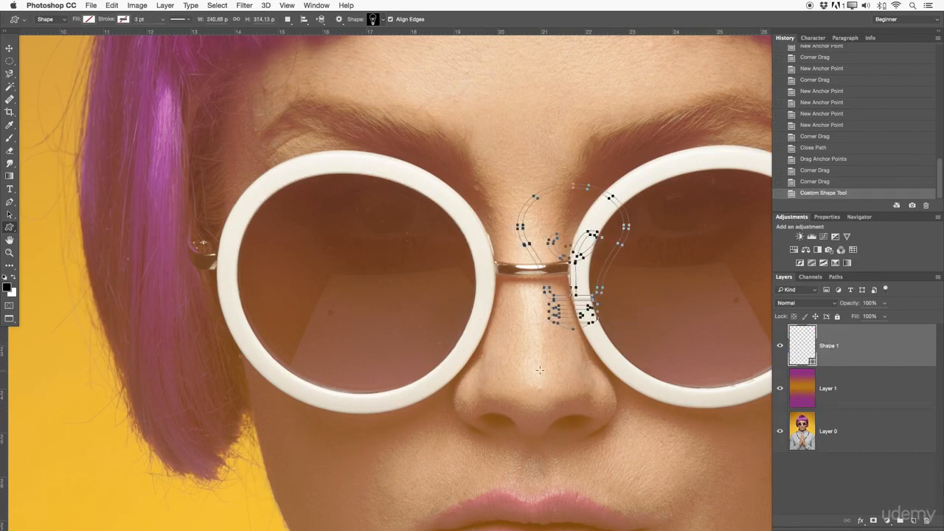
pyautogui.press('super+z')
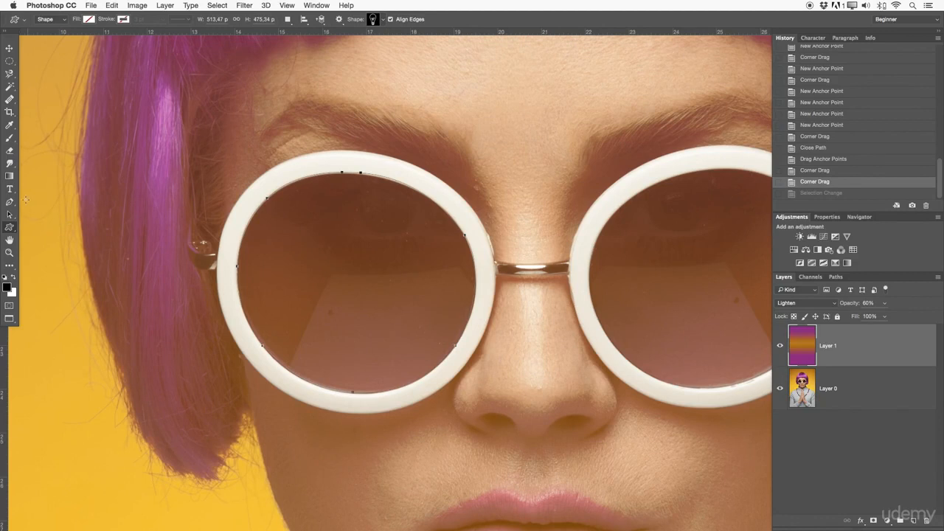
# Start defining the lens path as a custom shape, and cancel the naming.
pyautogui.click(10, 202)
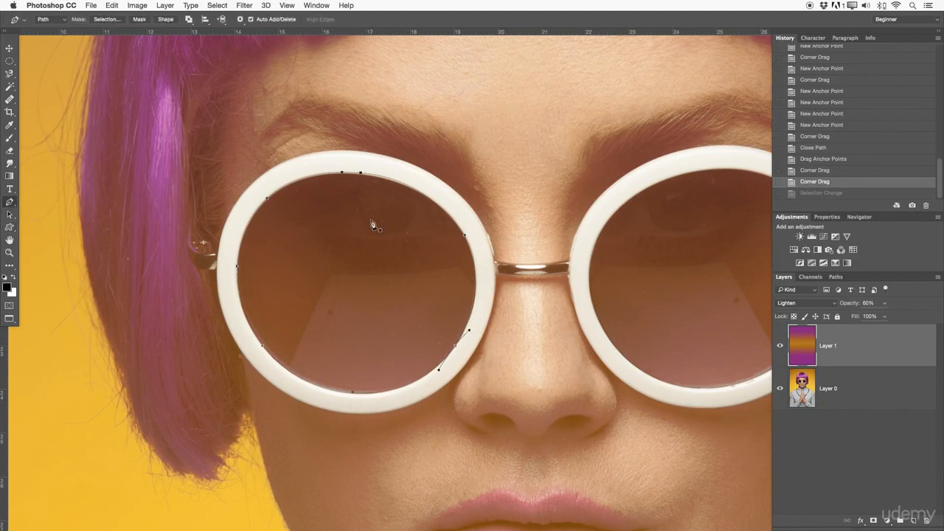
pyautogui.rightClick(367, 252)
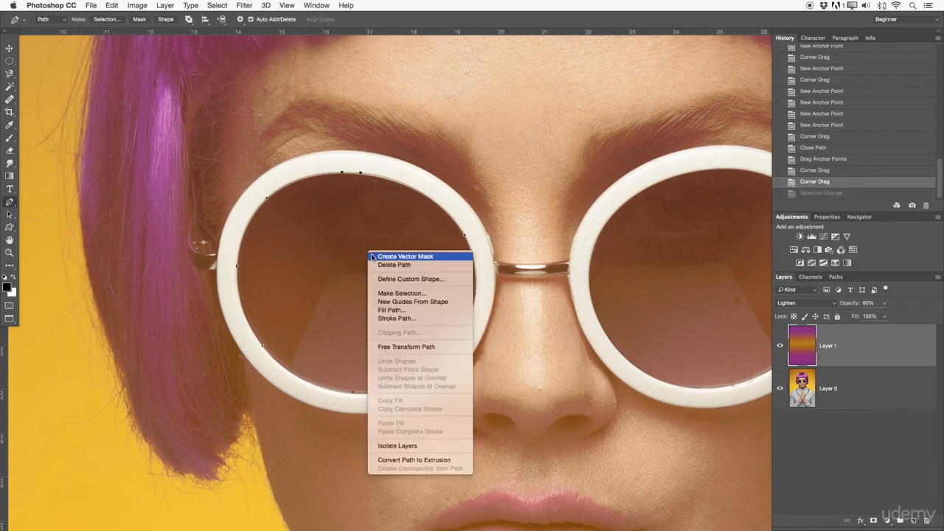
pyautogui.click(400, 279)
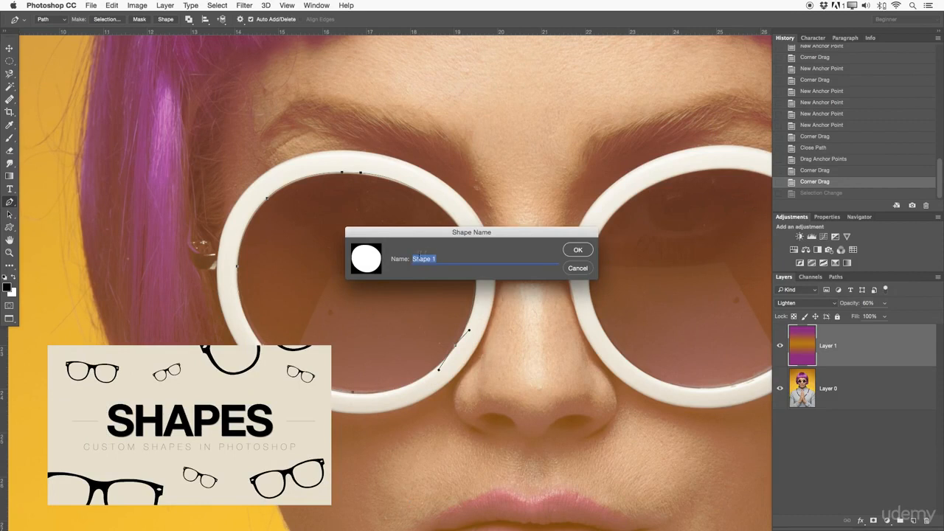
pyautogui.click(578, 269)
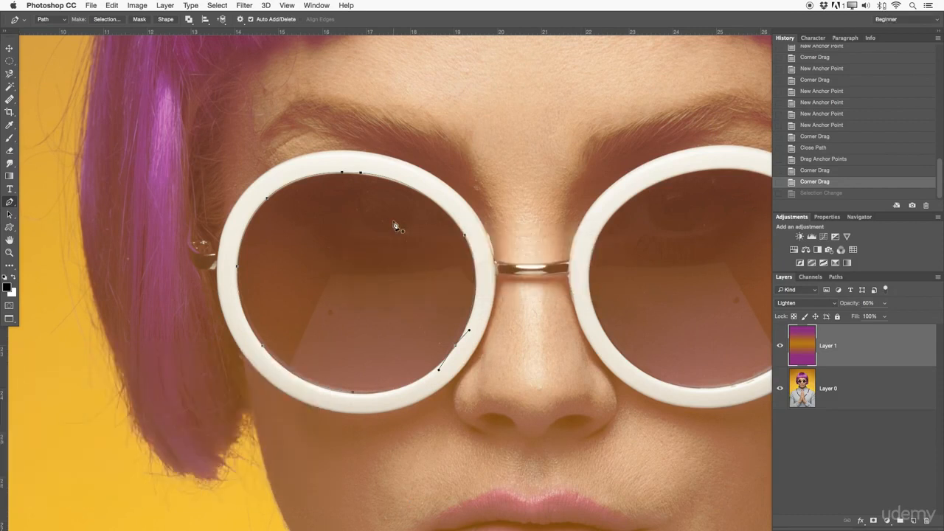
# Delete the lens path.
pyautogui.rightClick(350, 260)
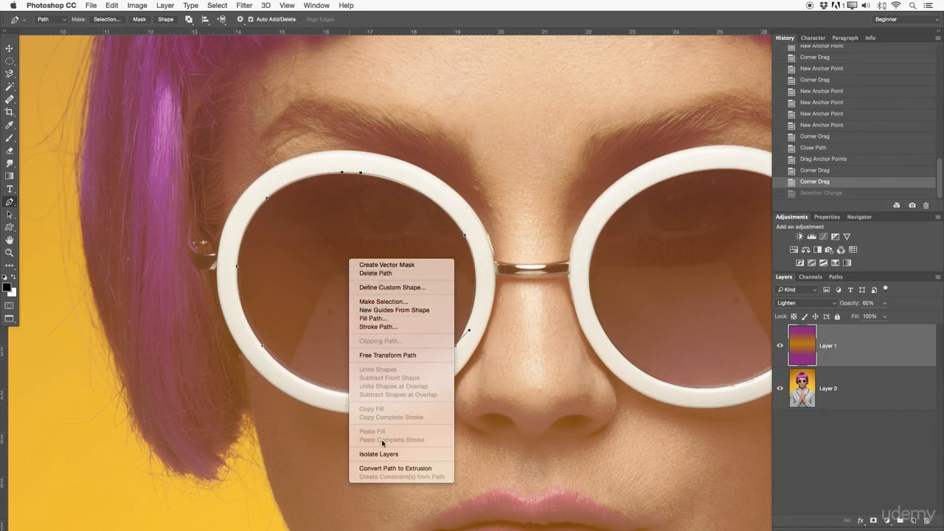
pyautogui.click(376, 274)
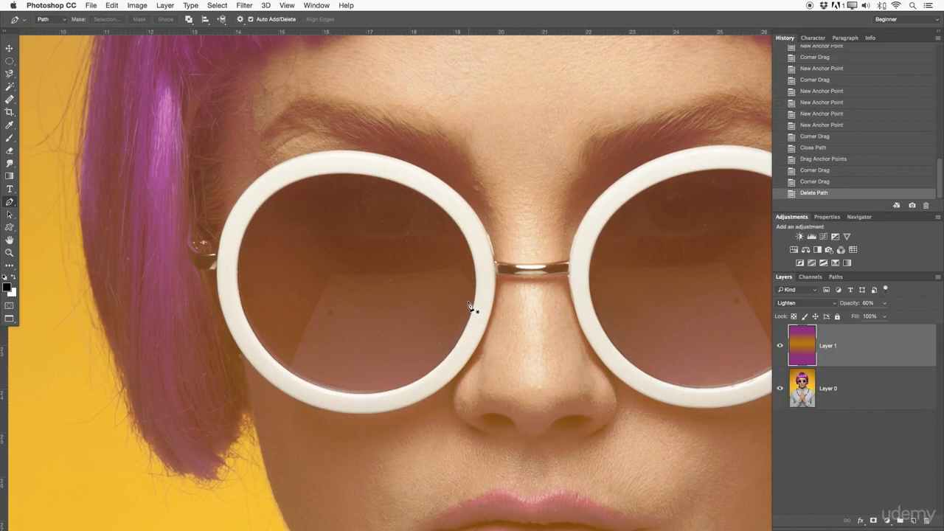
pyautogui.press('z')
pyautogui.keyDown('alt'); pyautogui.click(472, 270); pyautogui.keyUp('alt')
pyautogui.moveTo(507, 257); pyautogui.dragTo(483, 245)
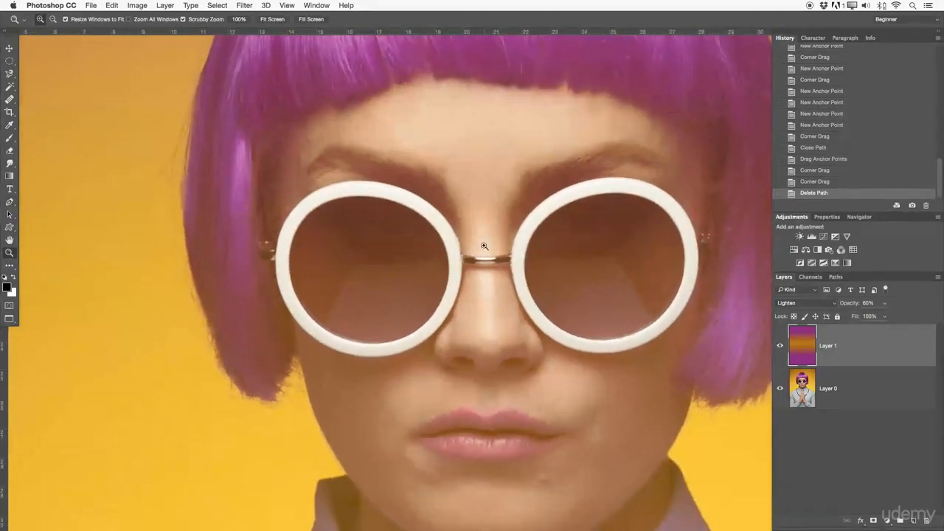
# Draw a closed three-point teardrop-like path with curved sides on the yellow background beside the hair, using the Pen tool.
pyautogui.click(10, 201)
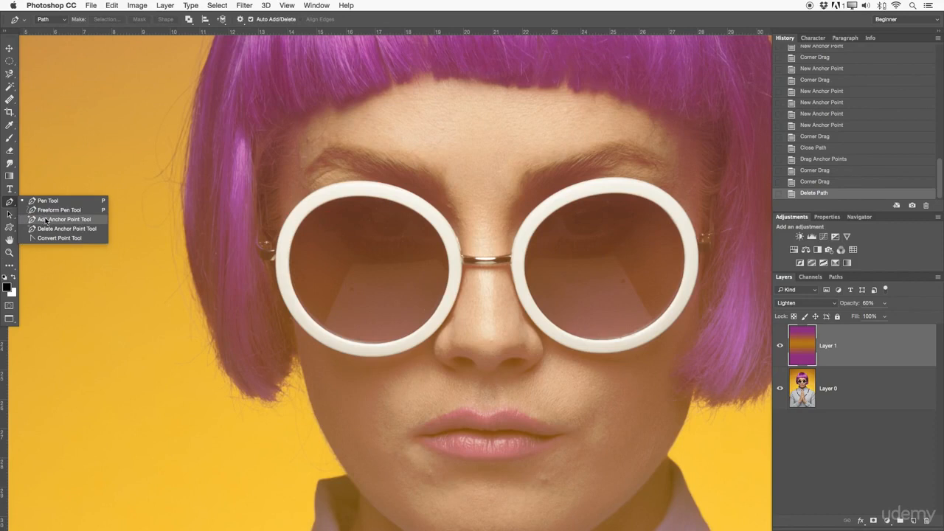
pyautogui.press('Escape')
pyautogui.press('z')
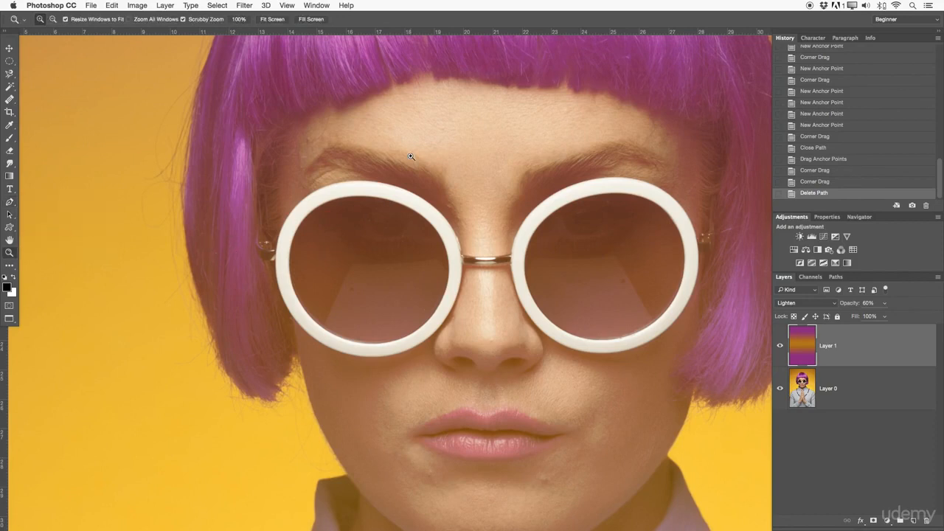
pyautogui.press('p')
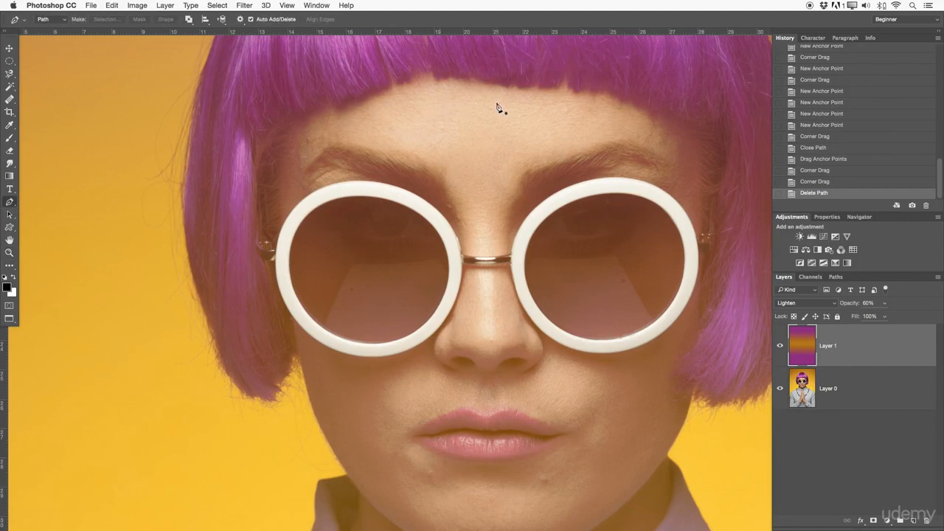
pyautogui.moveTo(233, 156); pyautogui.dragTo(470, 143)
pyautogui.click(250, 133)
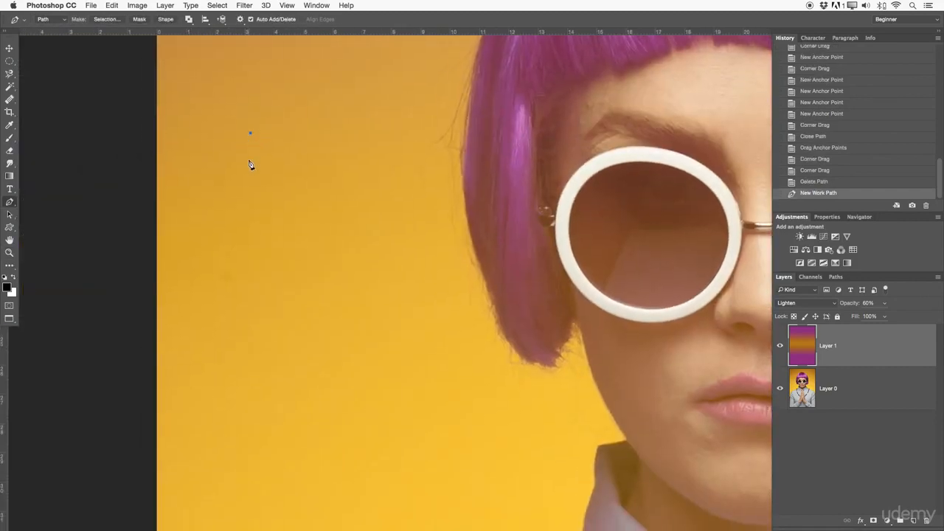
pyautogui.moveTo(242, 277); pyautogui.dragTo(377, 305)
pyautogui.moveTo(290, 145)
pyautogui.mouseDown()
pyautogui.moveTo(257, 106)
pyautogui.moveTo(279, 137)
pyautogui.moveTo(250, 133)
pyautogui.moveTo(230, 157)
pyautogui.mouseUp()
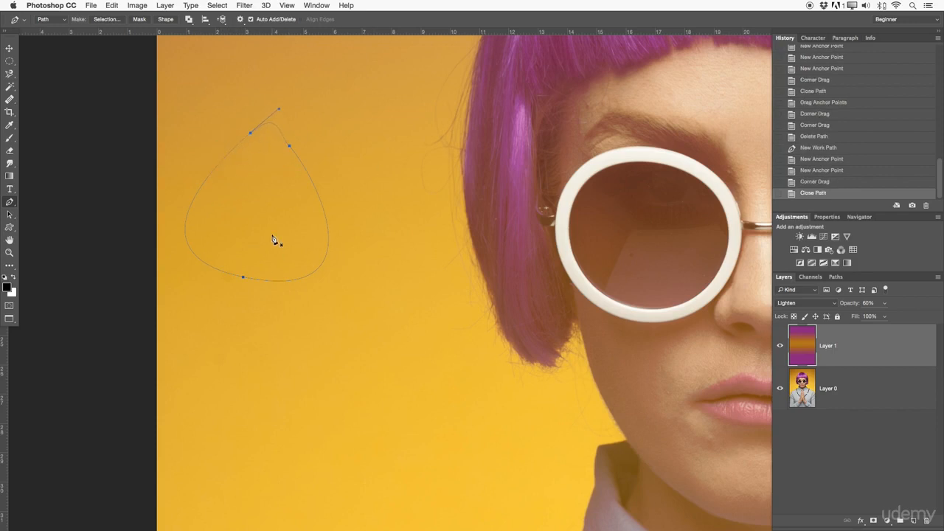
# Add five extra anchor points around the sides and bottom of the practice path with the Add Anchor Point tool.
pyautogui.click(11, 201)
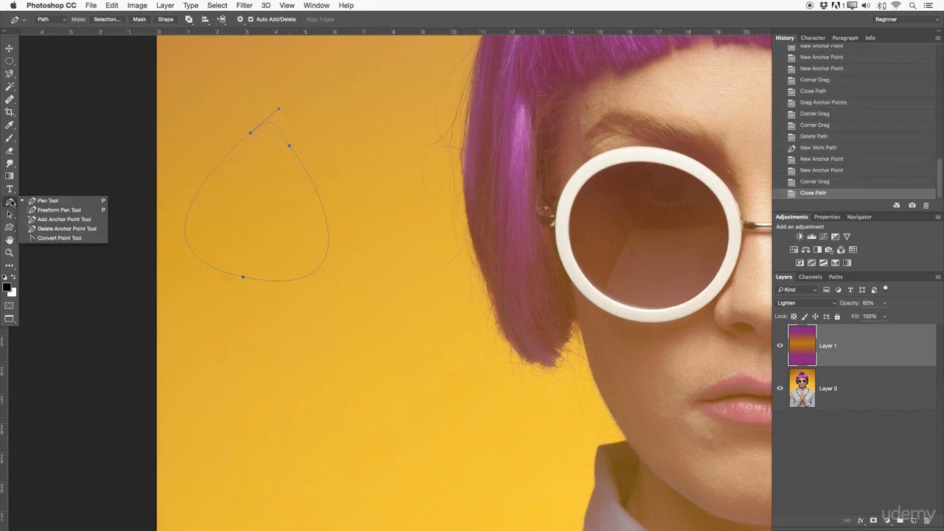
pyautogui.click(51, 220)
pyautogui.click(327, 221)
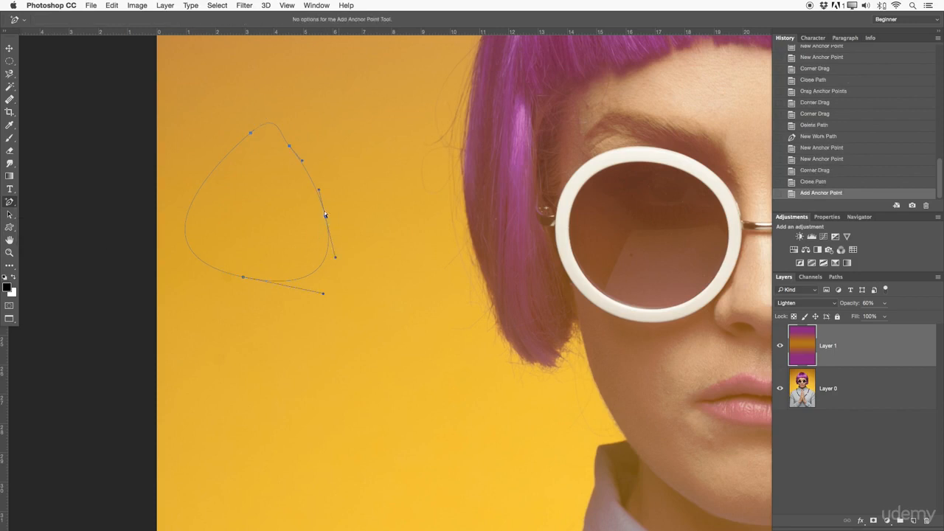
pyautogui.click(317, 274)
pyautogui.click(199, 259)
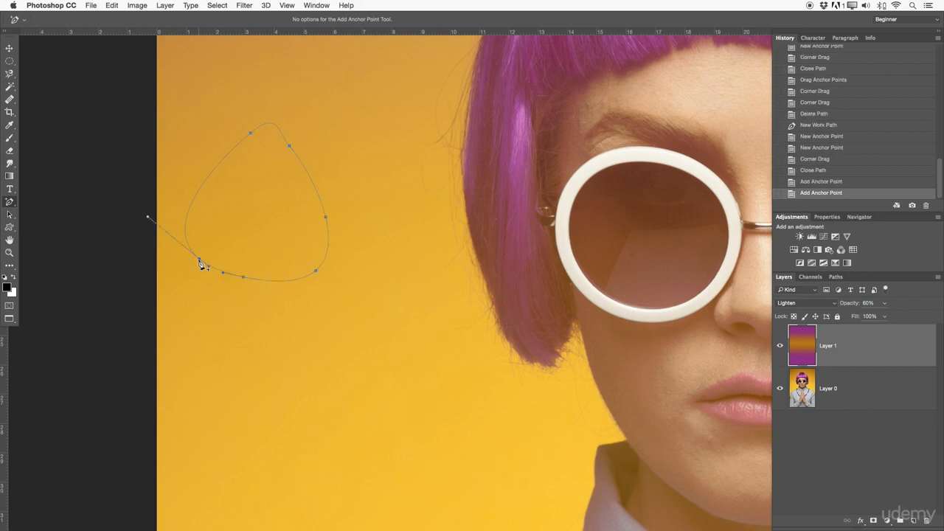
pyautogui.click(187, 218)
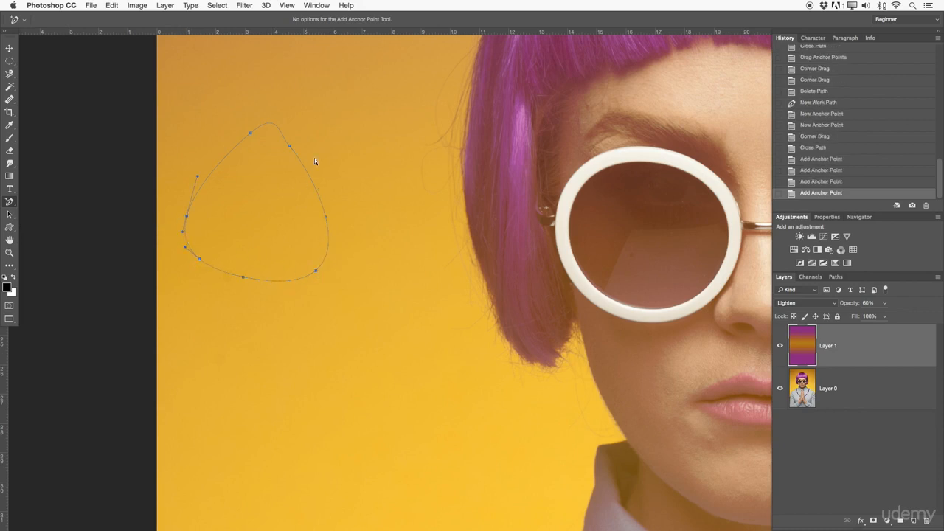
pyautogui.click(216, 164)
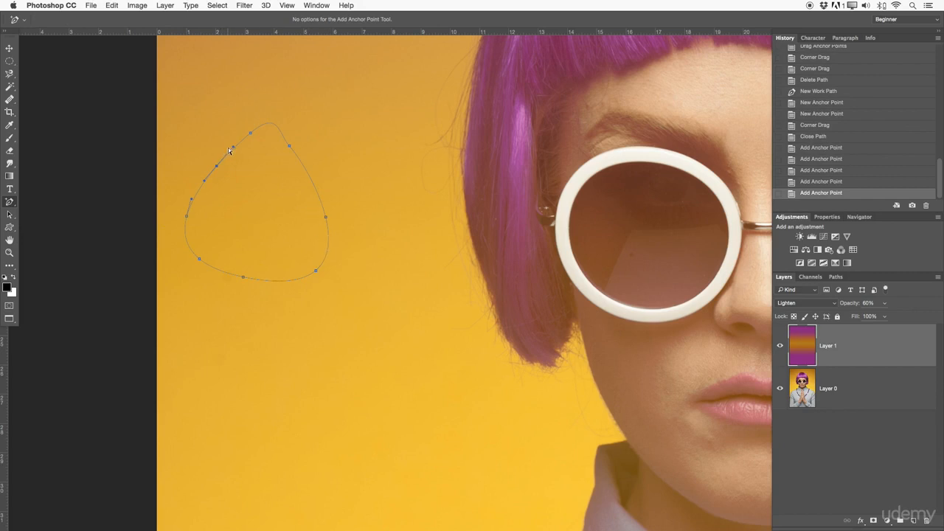
# Return to the regular Pen tool and bend the direction handles of two anchor points on the practice path's left side.
pyautogui.rightClick(18, 202)
pyautogui.click(50, 196)
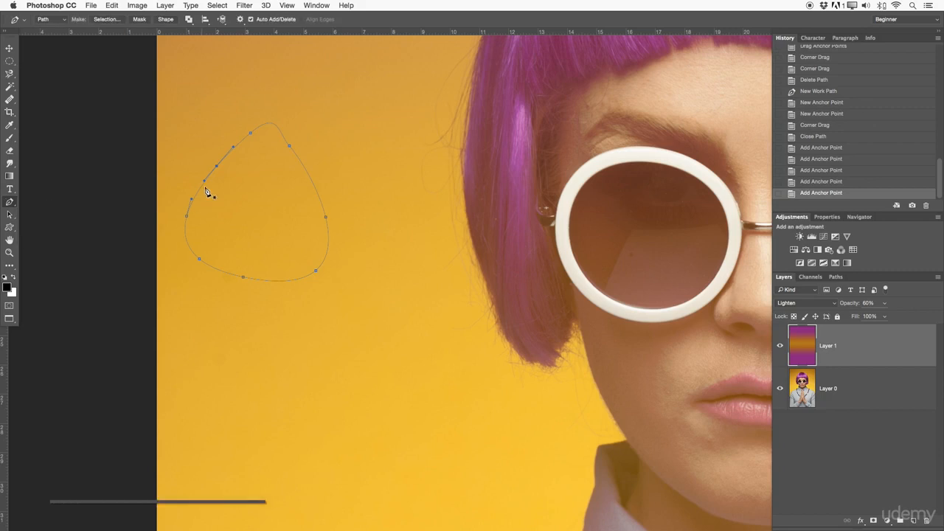
pyautogui.moveTo(204, 180); pyautogui.dragTo(213, 146)
pyautogui.moveTo(186, 216)
pyautogui.mouseDown()
pyautogui.moveTo(209, 209)
pyautogui.moveTo(177, 220)
pyautogui.mouseUp()
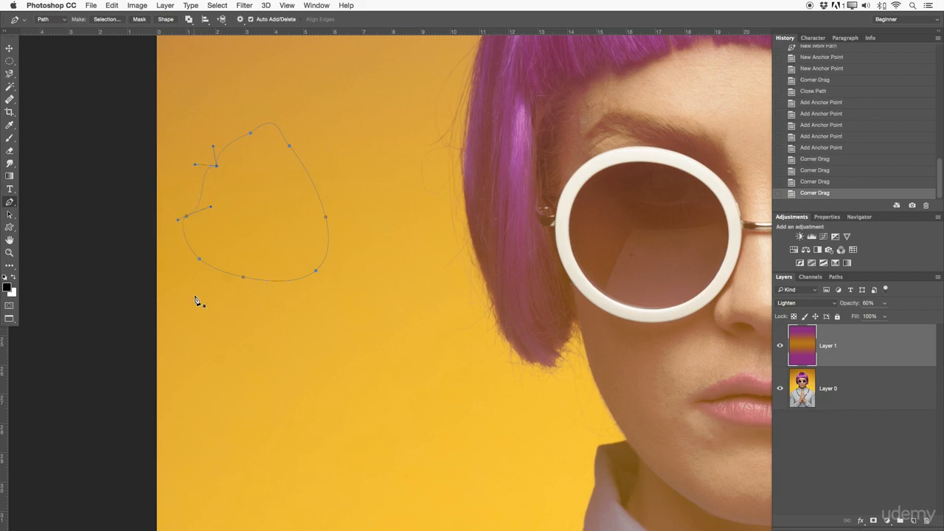
# Remove the practice path's anchor points one by one with the Pen tool until the whole path is gone.
pyautogui.click(200, 259)
pyautogui.press('super+z')
pyautogui.click(199, 261)
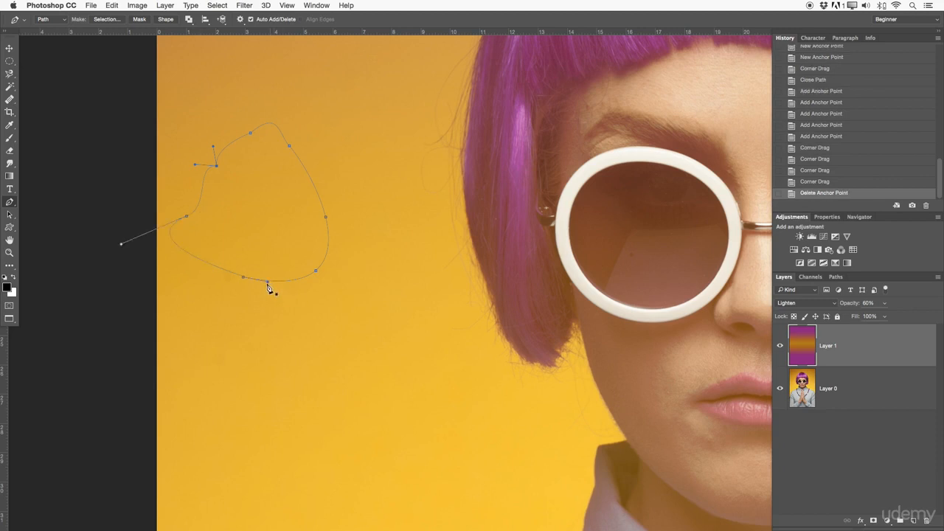
pyautogui.click(244, 280)
pyautogui.click(317, 271)
pyautogui.click(188, 216)
pyautogui.click(214, 166)
pyautogui.click(251, 134)
pyautogui.click(289, 146)
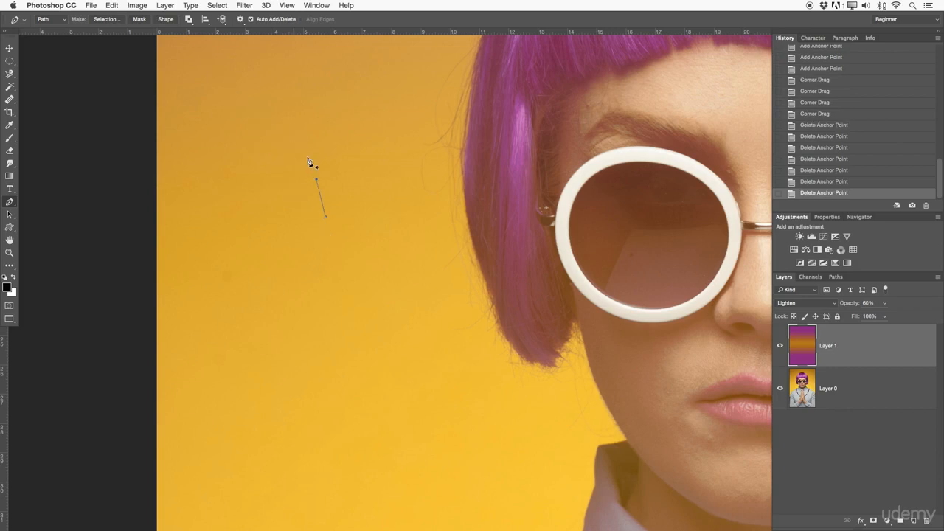
pyautogui.click(328, 223)
# Set the regular Pen tool to Shape mode instead of Path.
pyautogui.click(19, 202)
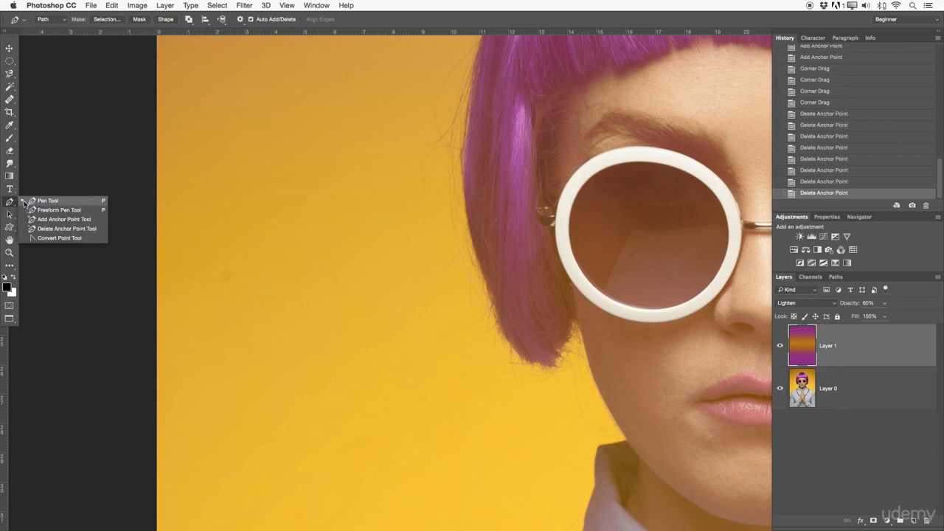
pyautogui.click(26, 203)
pyautogui.moveTo(503, 154); pyautogui.dragTo(454, 289)
pyautogui.moveTo(435, 110); pyautogui.dragTo(417, 207)
pyautogui.press('z')
pyautogui.moveTo(511, 277); pyautogui.dragTo(455, 299)
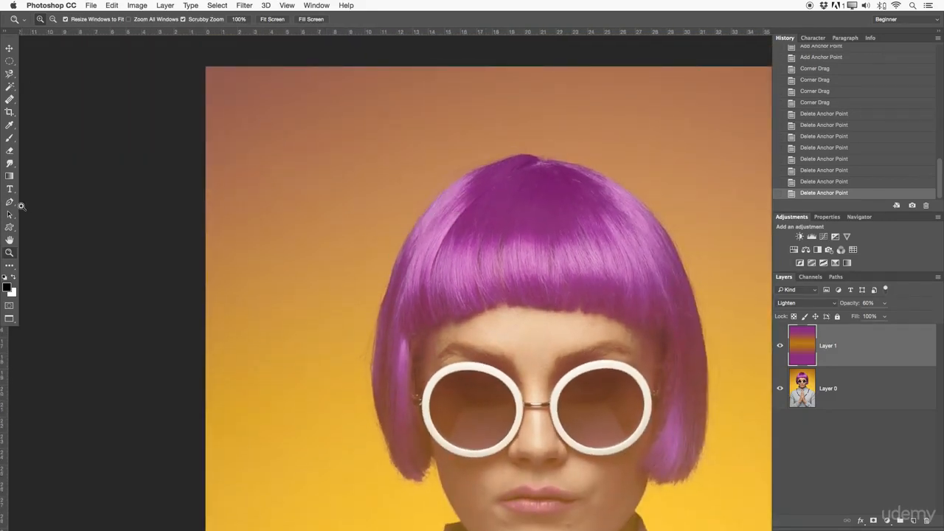
pyautogui.moveTo(9, 201); pyautogui.dragTo(42, 204)
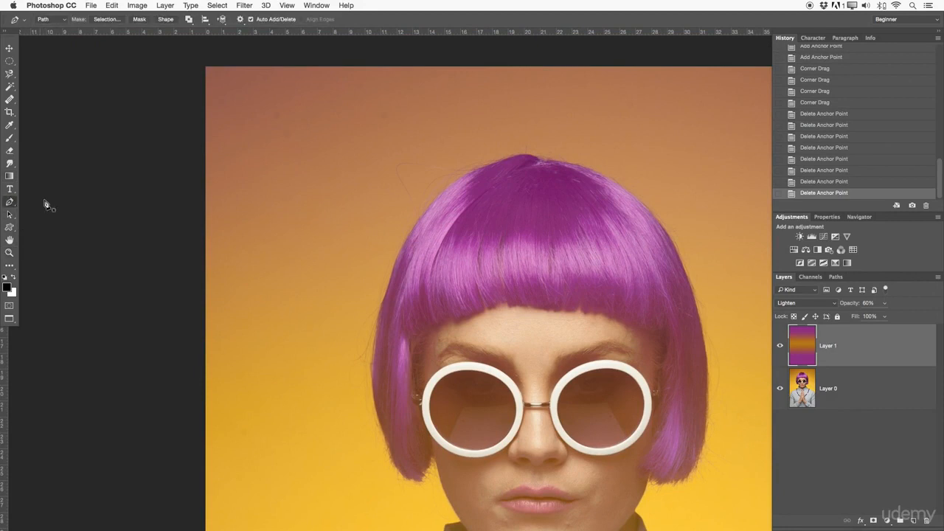
pyautogui.click(63, 19)
pyautogui.click(59, 9)
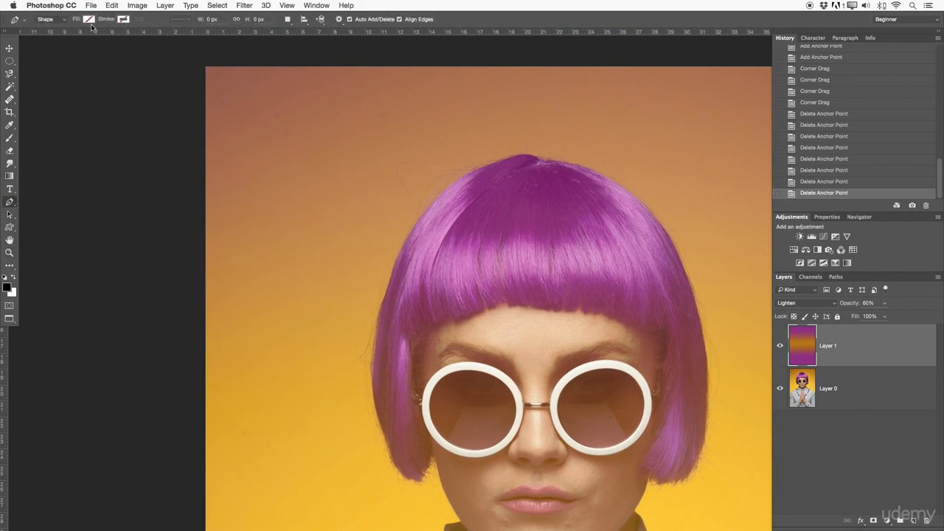
# Trace the outer edge of the left-hand white sunglass rim as a closed shape with four anchor points.
pyautogui.moveTo(534, 383); pyautogui.dragTo(510, 167)
pyautogui.press('z')
pyautogui.press('p')
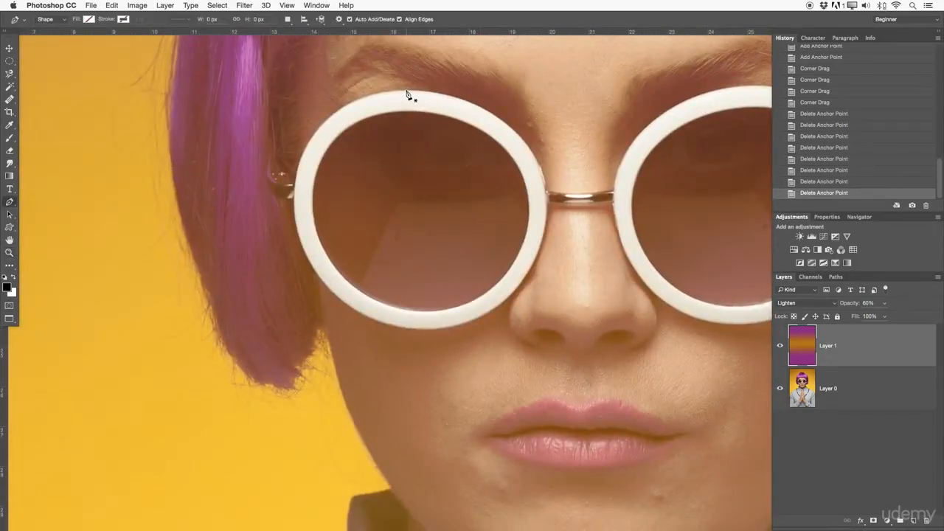
pyautogui.click(405, 92)
pyautogui.moveTo(294, 191)
pyautogui.mouseDown()
pyautogui.moveTo(302, 246)
pyautogui.moveTo(281, 295)
pyautogui.moveTo(293, 192)
pyautogui.mouseUp()
pyautogui.moveTo(365, 316); pyautogui.dragTo(437, 348)
pyautogui.moveTo(382, 324); pyautogui.dragTo(366, 316)
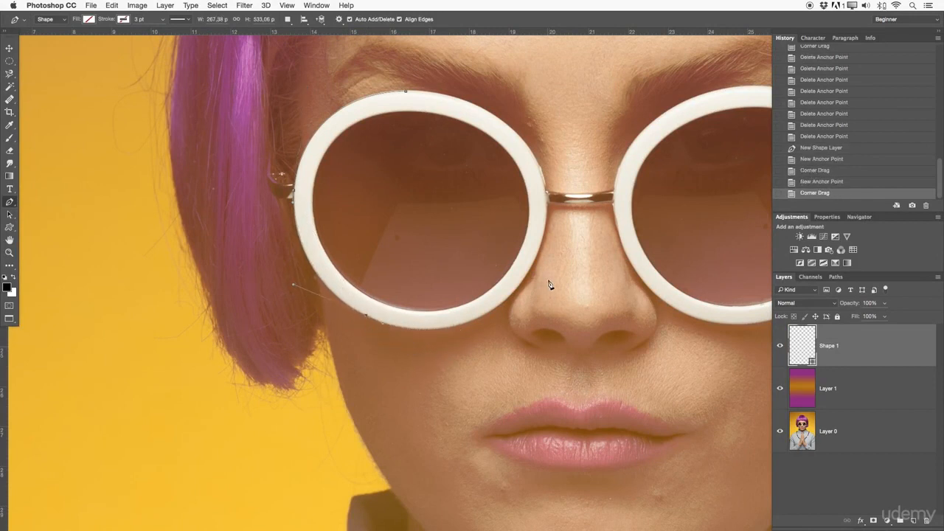
pyautogui.moveTo(542, 252); pyautogui.dragTo(593, 131)
pyautogui.moveTo(593, 132); pyautogui.dragTo(552, 216)
pyautogui.moveTo(406, 91); pyautogui.dragTo(249, 82)
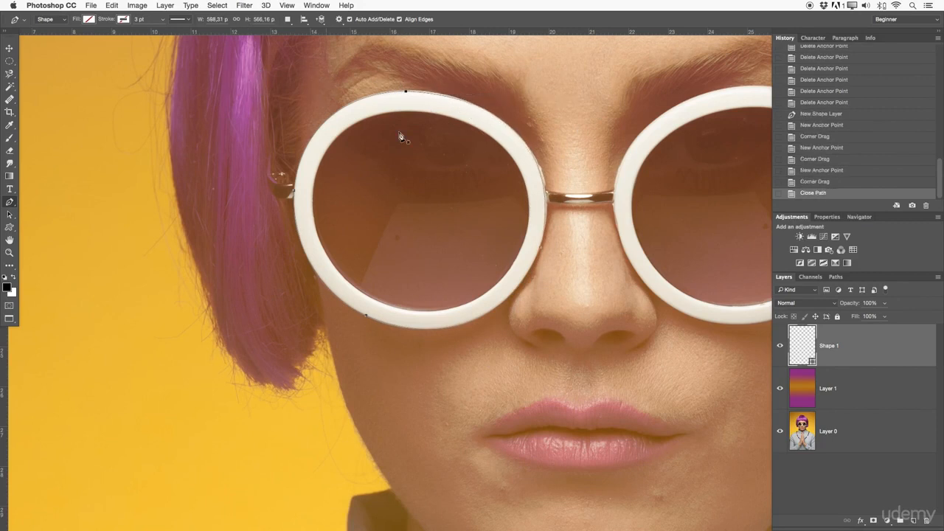
# Fill the traced rim shape with solid red.
pyautogui.click(90, 20)
pyautogui.click(65, 38)
pyautogui.click(46, 39)
pyautogui.click(67, 41)
pyautogui.click(46, 80)
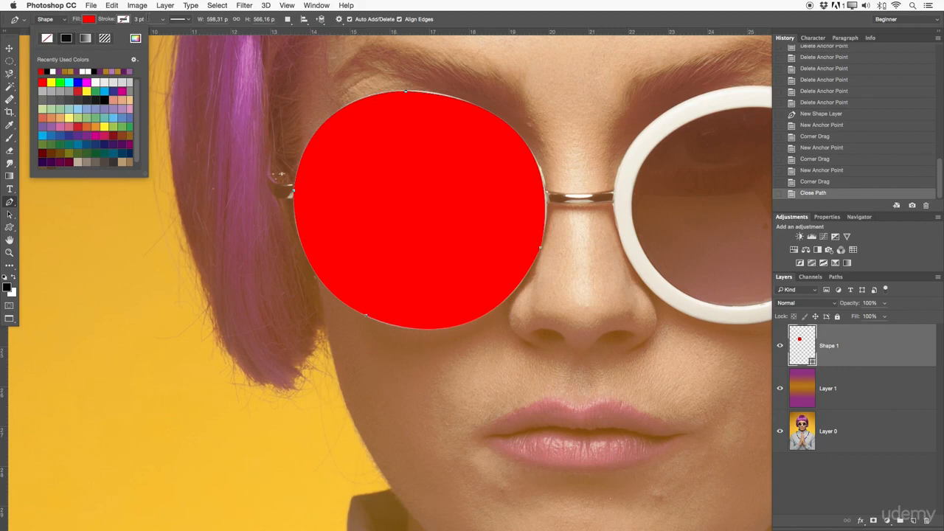
# Try a thin black stroke of 0.13 pt on the red shape, and set the stroke width to 0 pt.
pyautogui.click(160, 19)
pyautogui.moveTo(157, 31)
pyautogui.mouseDown()
pyautogui.moveTo(168, 32)
pyautogui.moveTo(156, 34)
pyautogui.mouseUp()
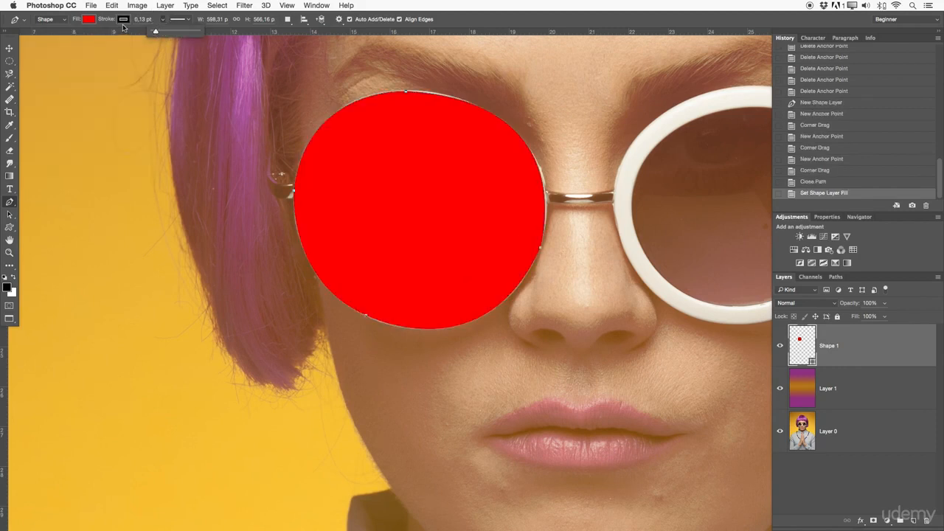
pyautogui.click(125, 21)
pyautogui.click(145, 19)
pyautogui.write('0')
pyautogui.press('Return')
# Examine the commands available for the red shape, and filter the layer list to shape layers before clearing the filter.
pyautogui.rightClick(399, 199)
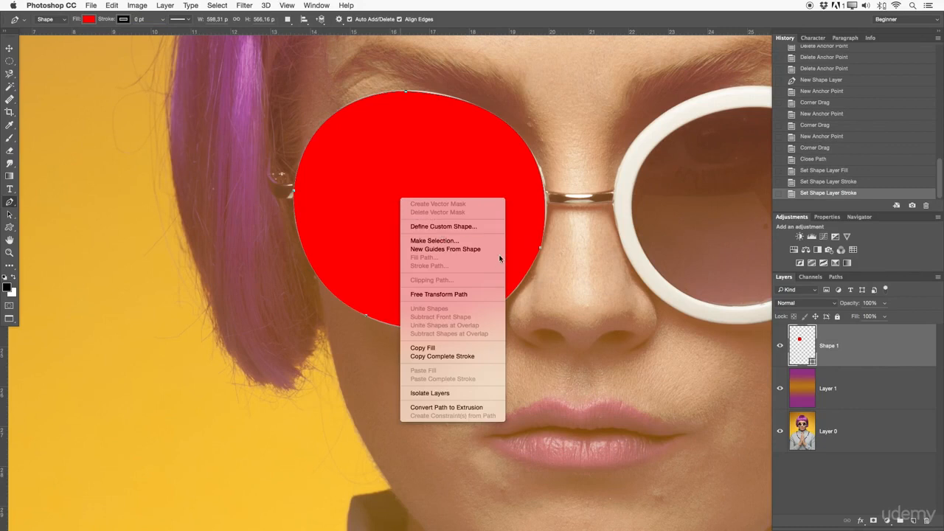
pyautogui.click(823, 354)
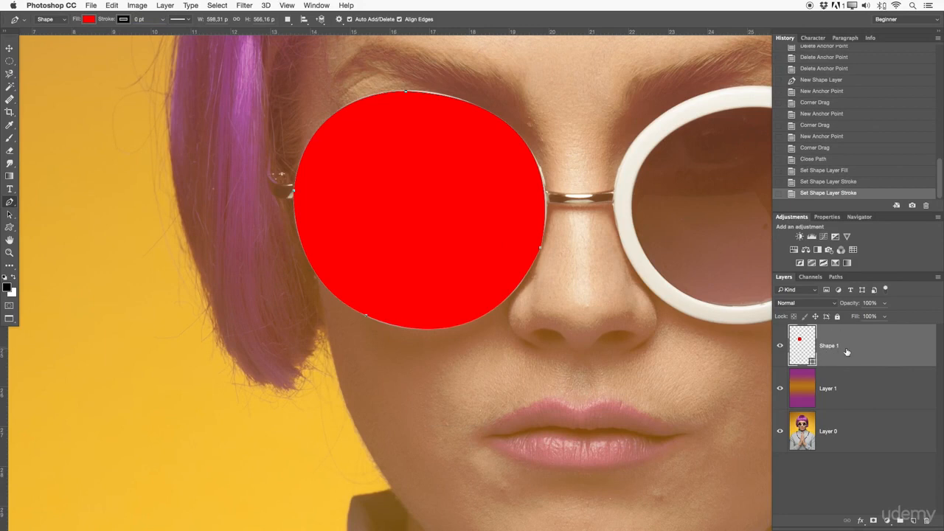
pyautogui.click(862, 291)
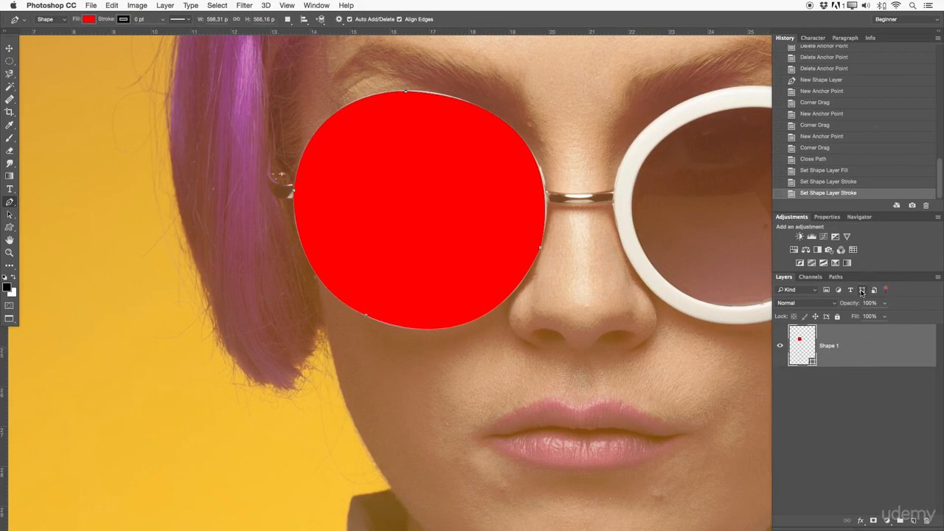
pyautogui.click(862, 291)
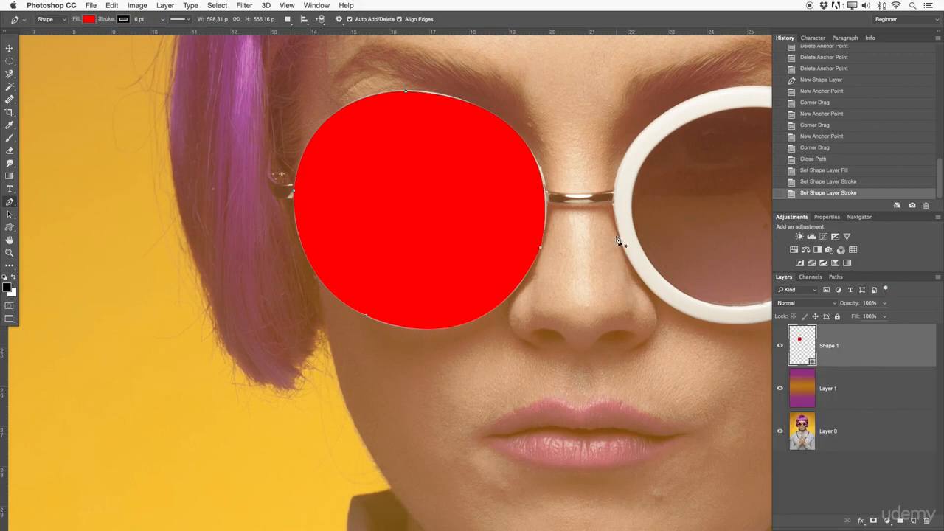
# Delete the red Shape 1 layer.
pyautogui.press('z')
pyautogui.moveTo(539, 219); pyautogui.dragTo(378, 220)
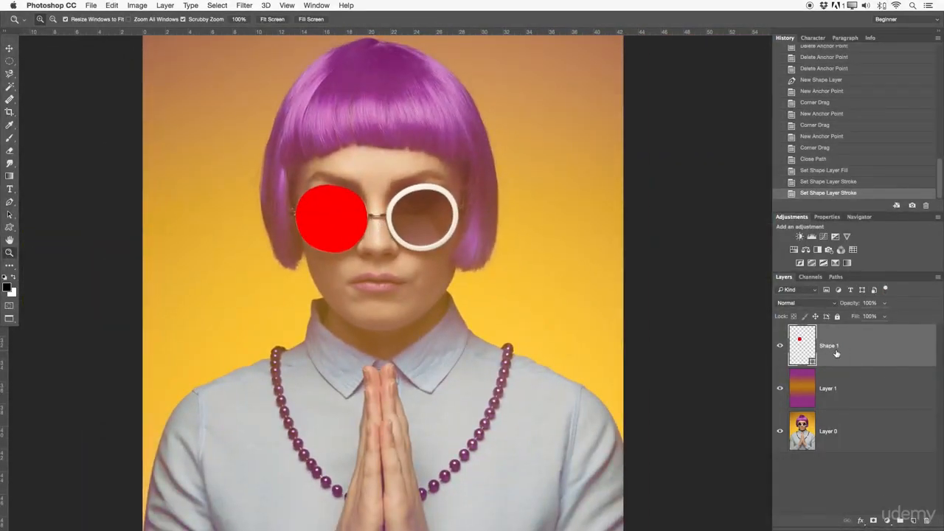
pyautogui.press('Delete')
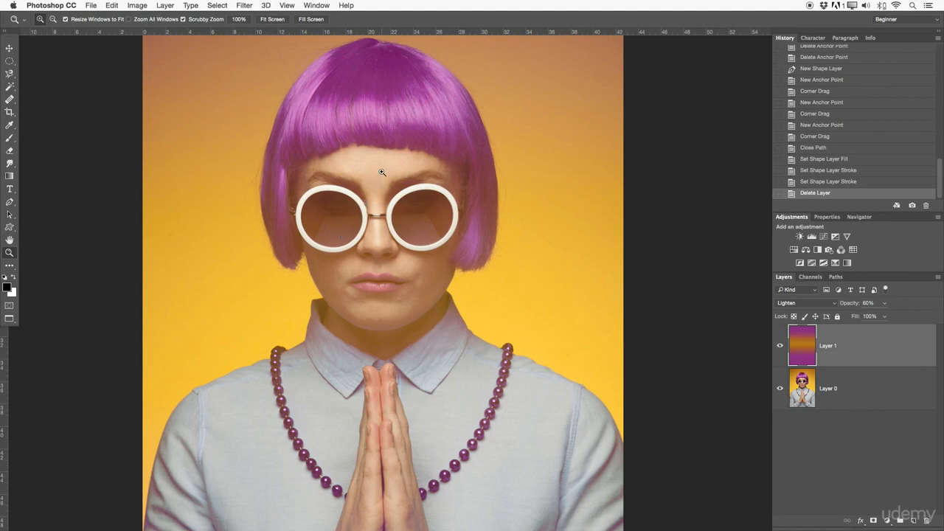
pyautogui.moveTo(379, 176); pyautogui.dragTo(491, 191)
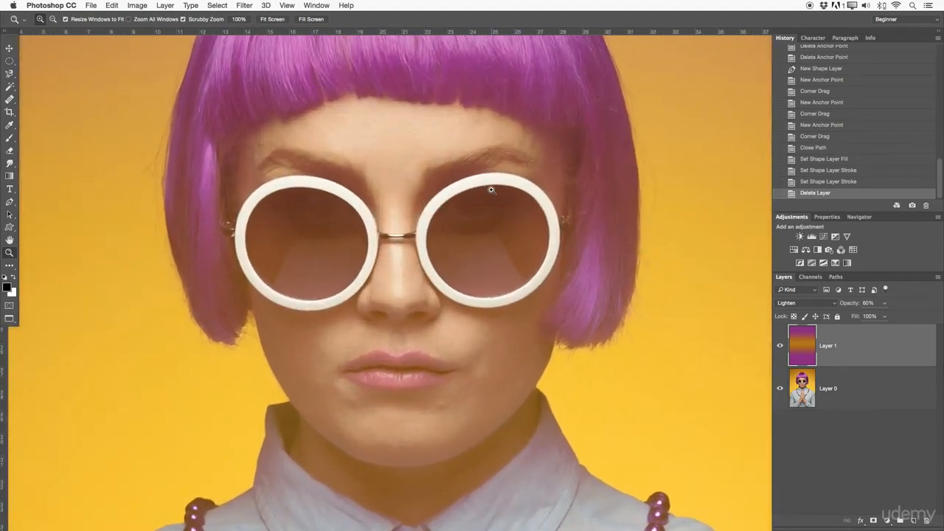